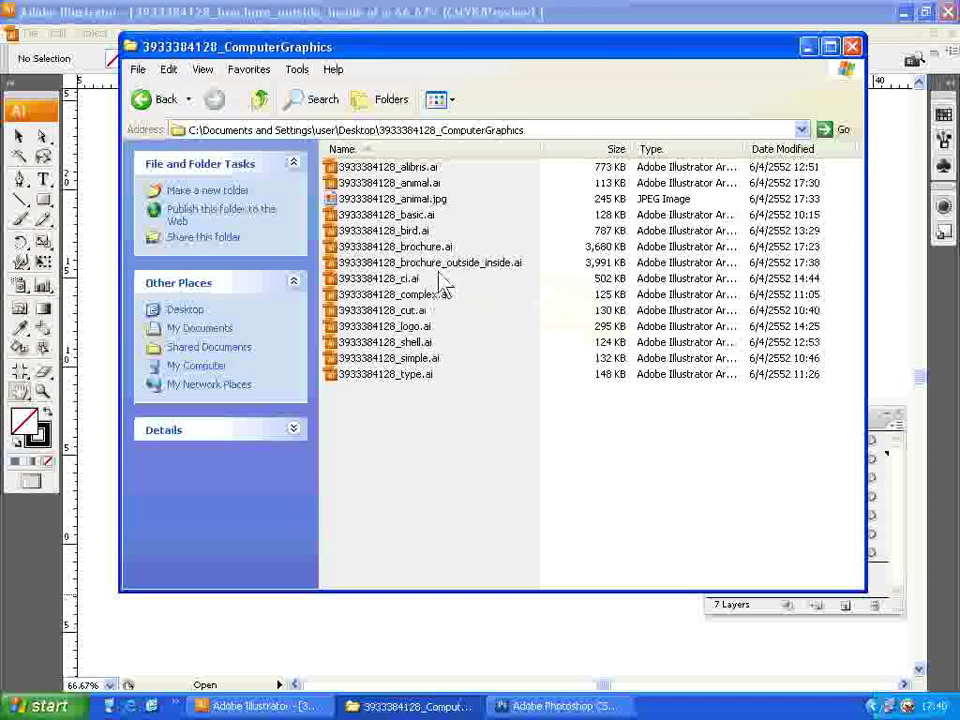
Step: Select brochure_outside_inside.ai in Explorer and return to its open Illustrator document
click(440, 265)
click(430, 14)
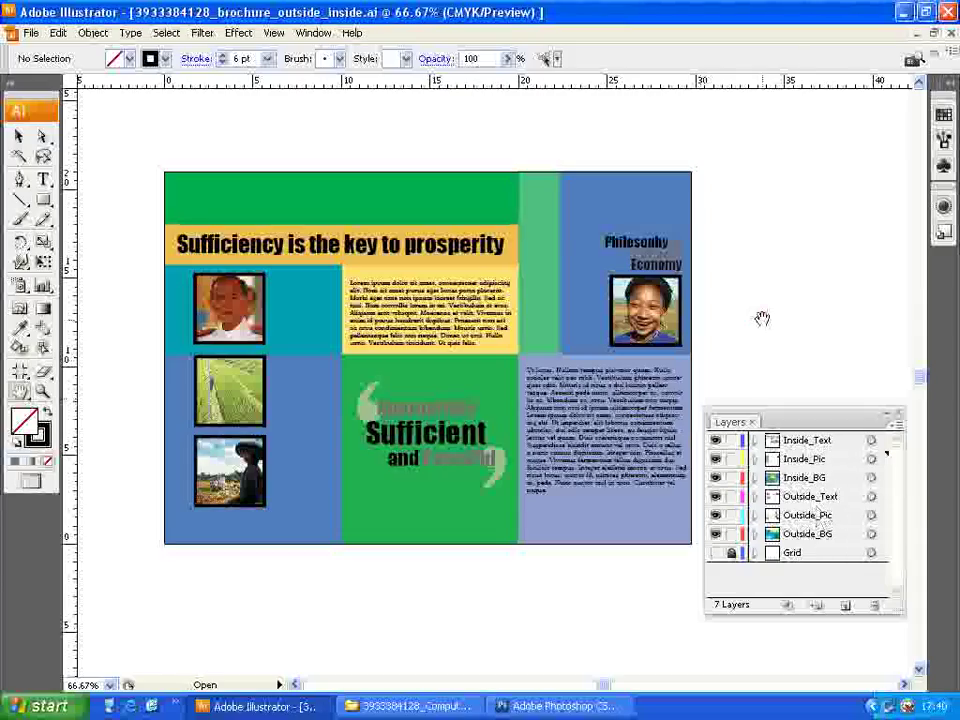
Step: Delete the Inside_Text, Inside_Pic and Inside_BG layers, keeping only the Outside layers and Grid
click(33, 36)
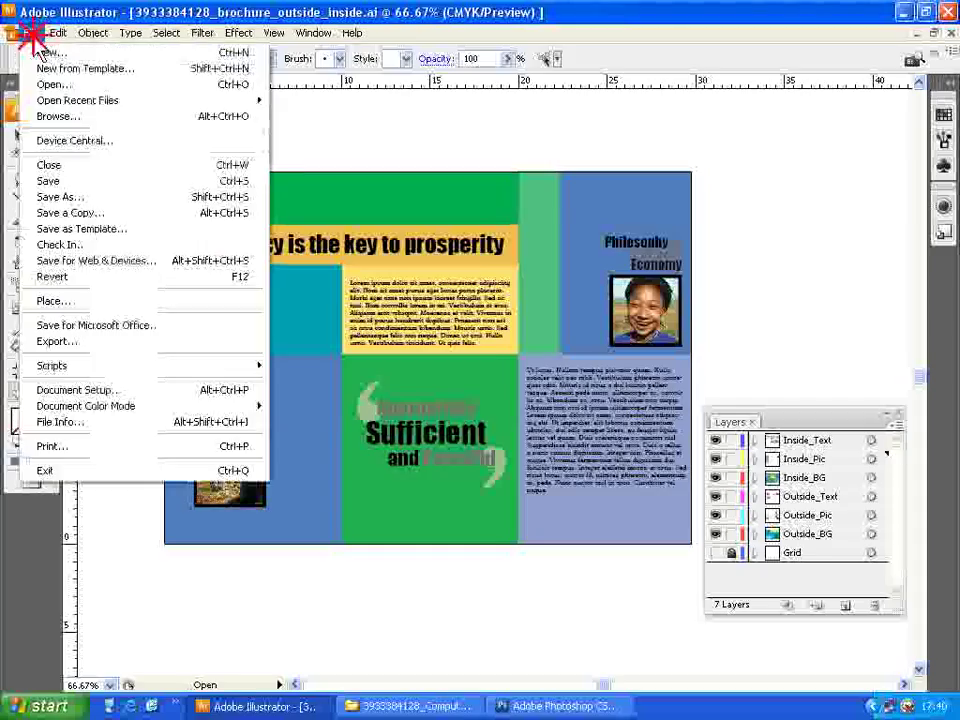
click(318, 130)
click(840, 515)
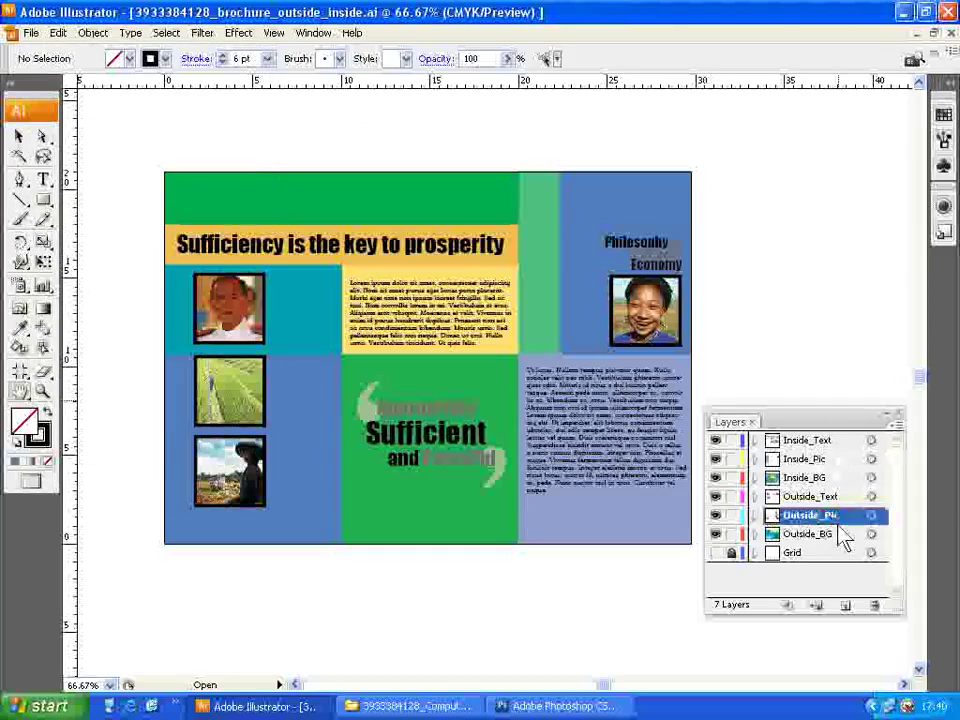
click(846, 498)
click(850, 441)
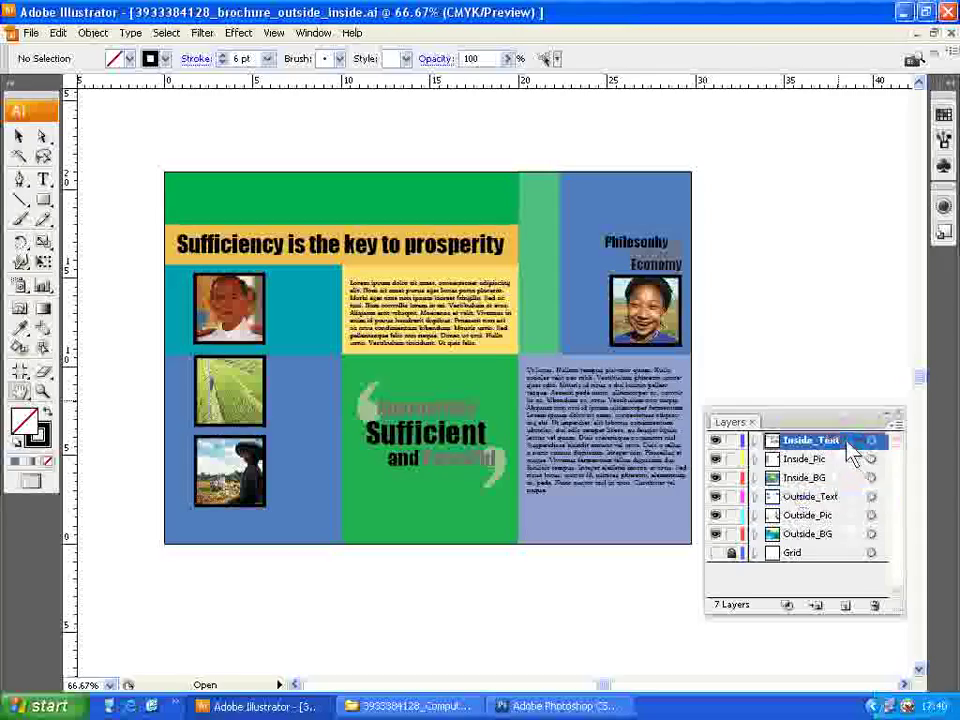
drag(852, 441, 868, 607)
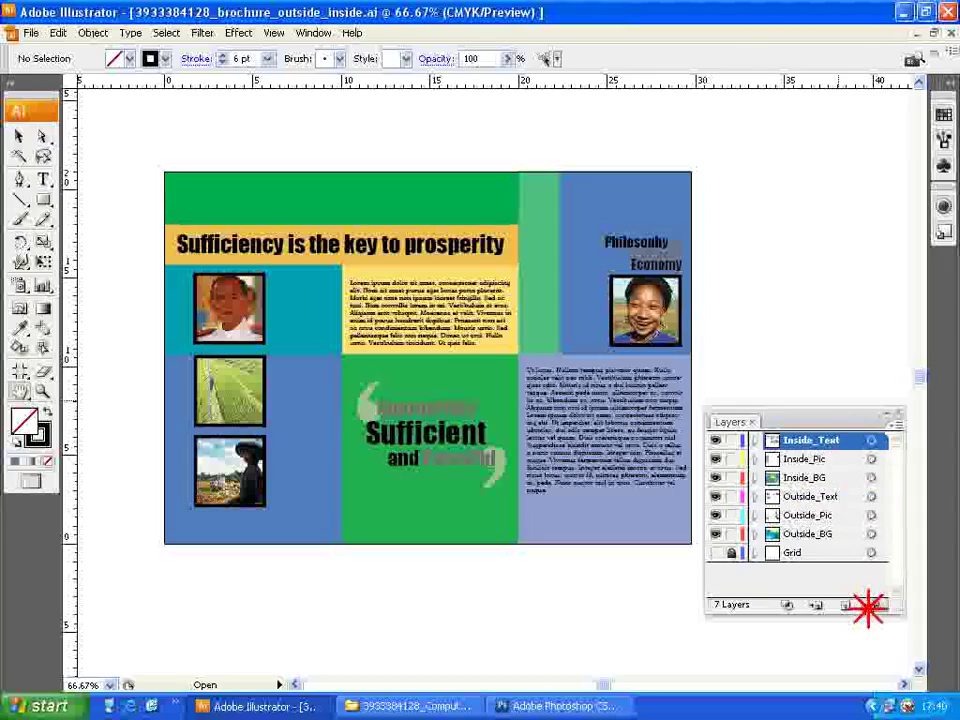
mouse_move(853, 440)
mouse_down()
mouse_move(885, 590)
mouse_move(874, 604)
mouse_move(868, 504)
mouse_move(870, 606)
mouse_up()
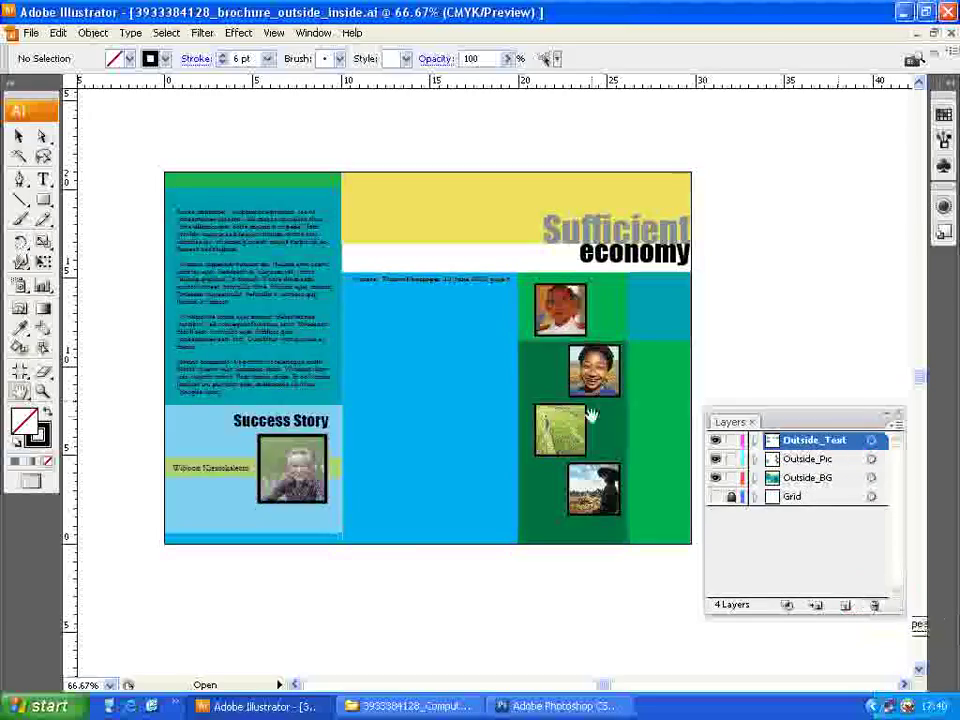
Step: Save As Illustrator EPS, renaming the file to end in brochure_outside.eps
click(32, 33)
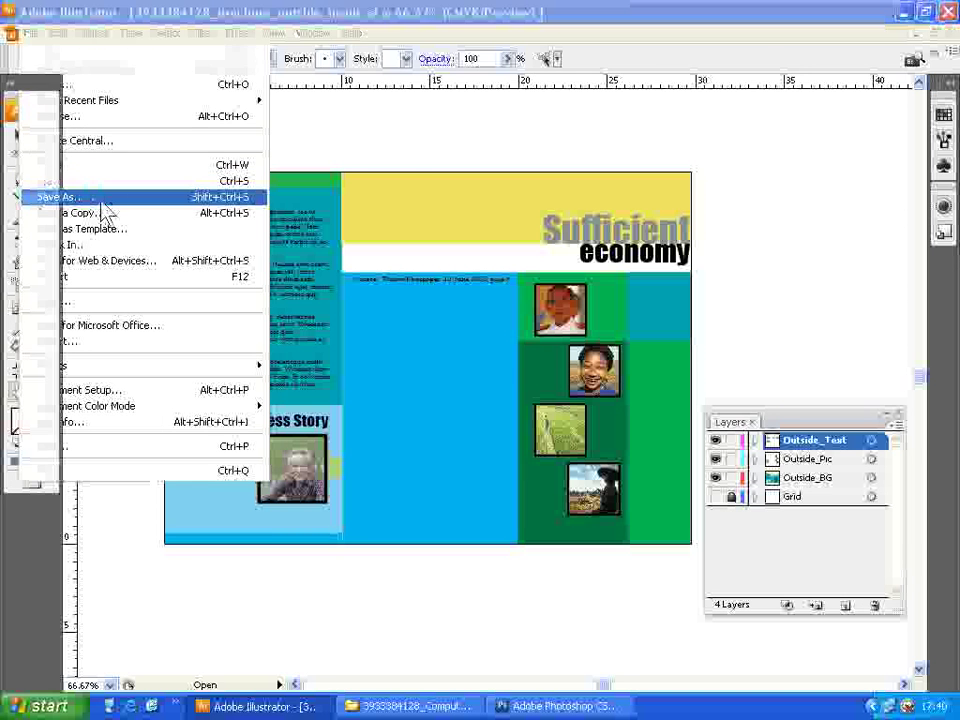
click(103, 205)
click(654, 524)
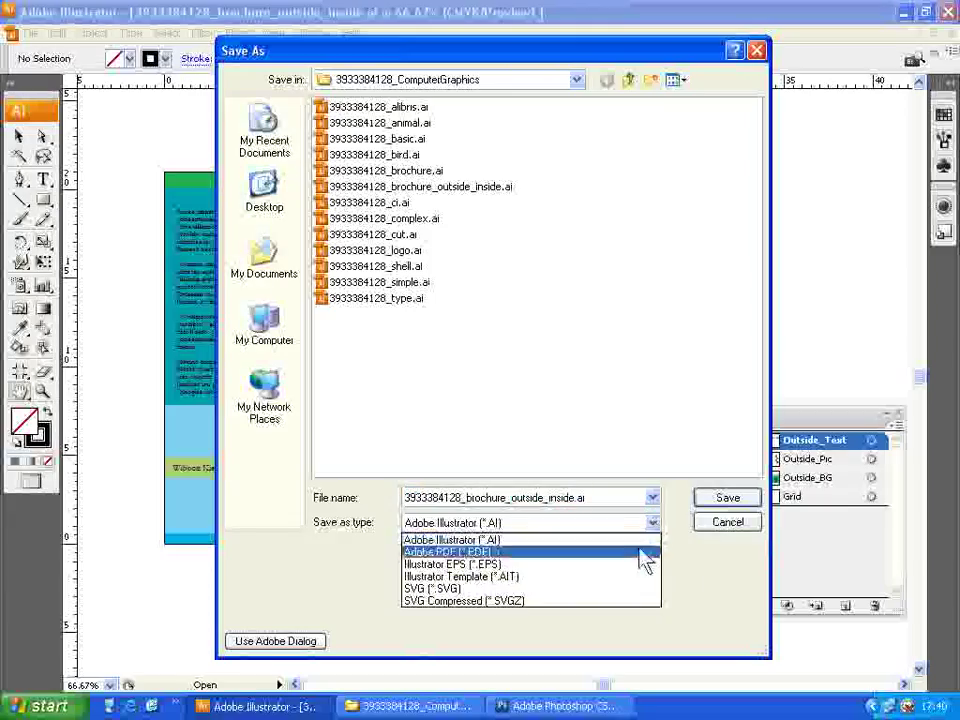
click(630, 564)
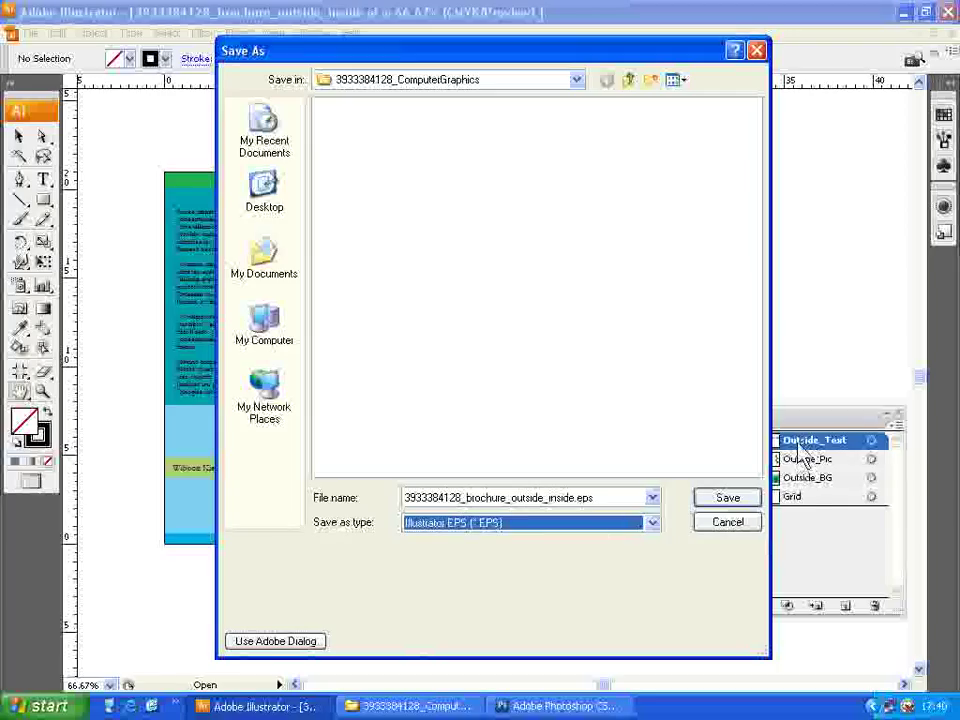
double_click(552, 497)
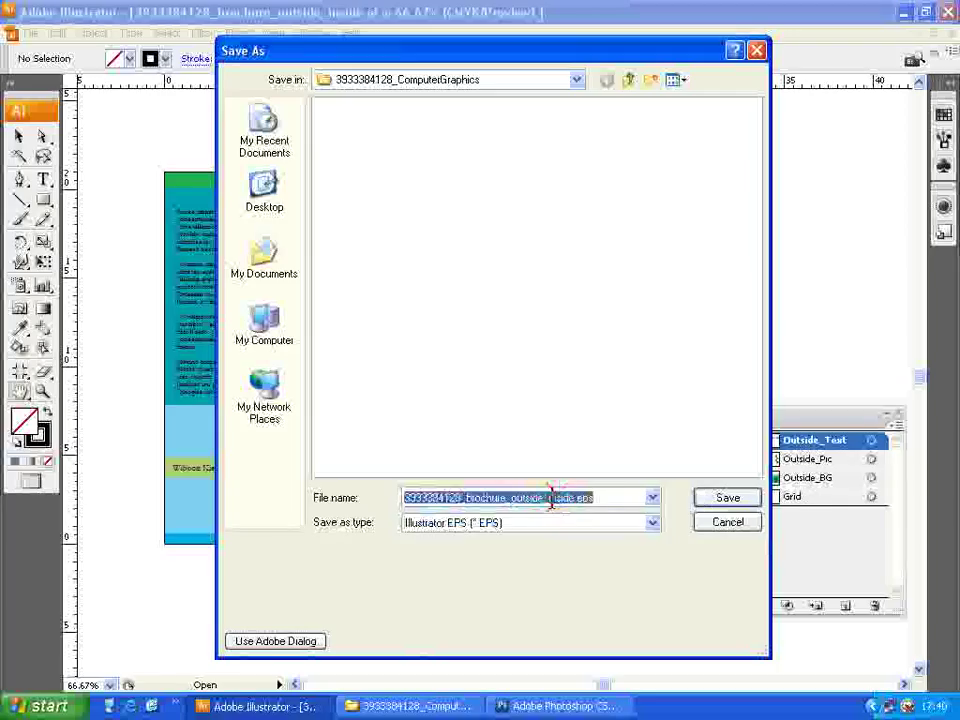
drag(547, 497, 578, 497)
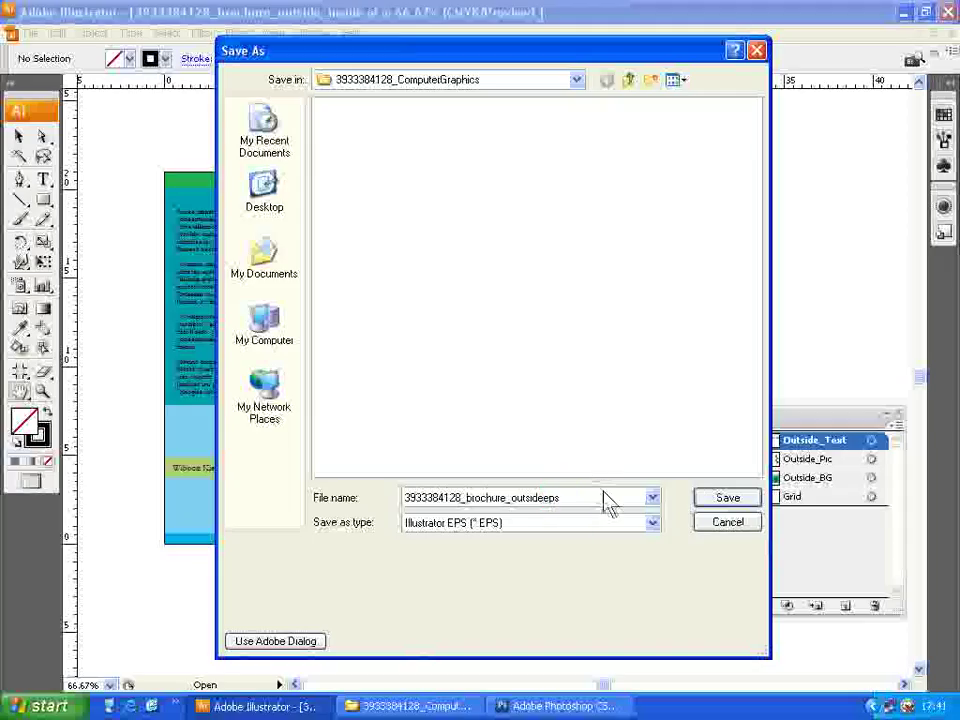
text(.)
Step: Confirm the save with default EPS Options: Illustrator CS3 EPS, 8-bit TIFF preview, embedded fonts
click(722, 502)
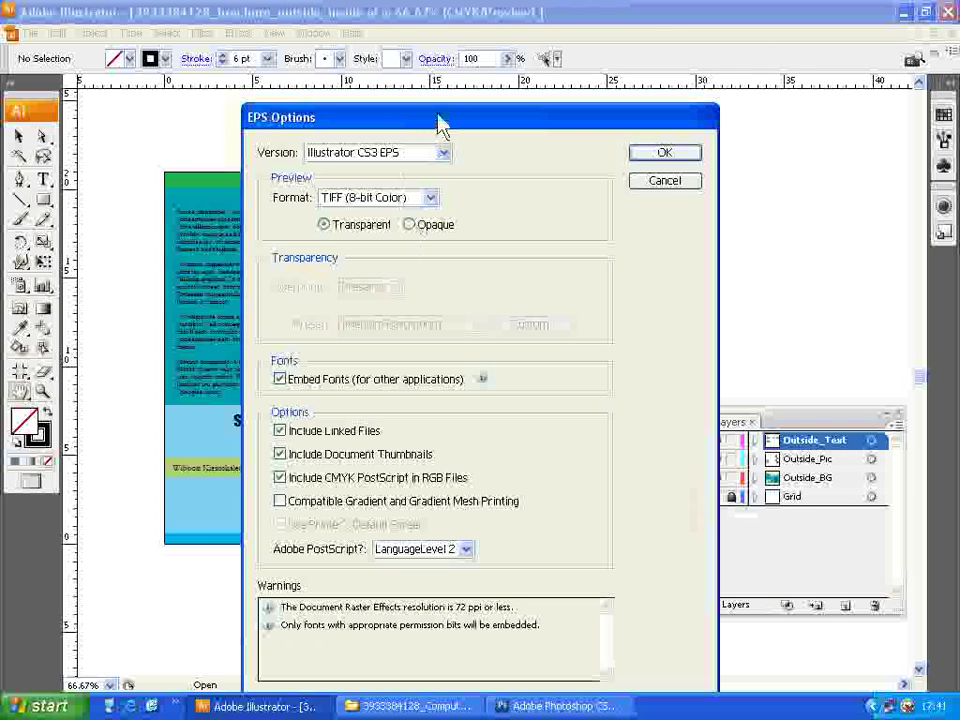
drag(440, 122, 458, 72)
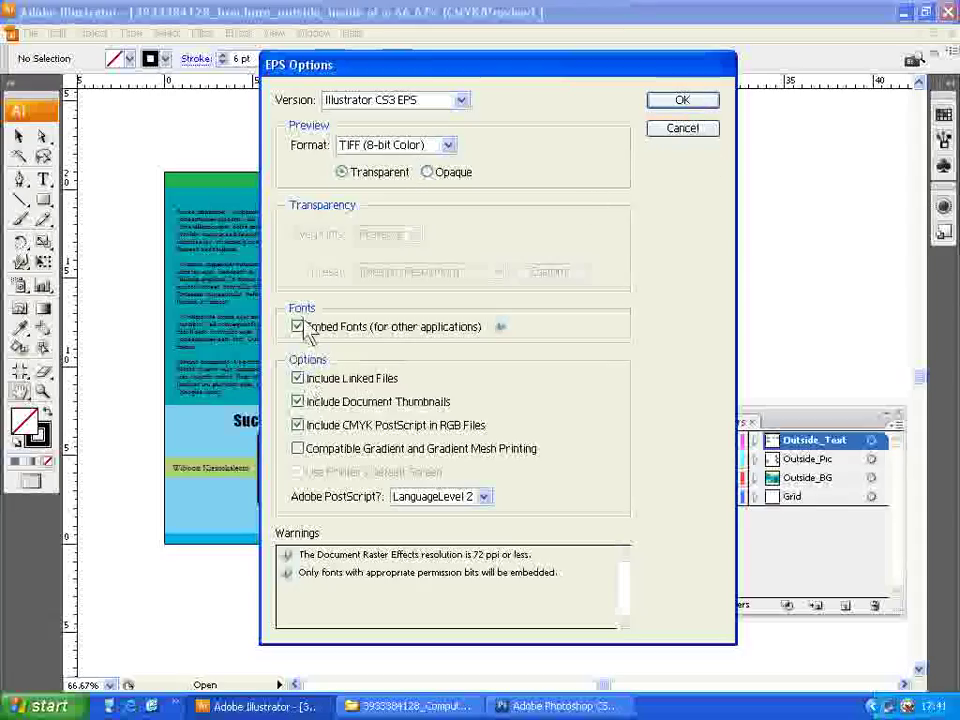
click(664, 103)
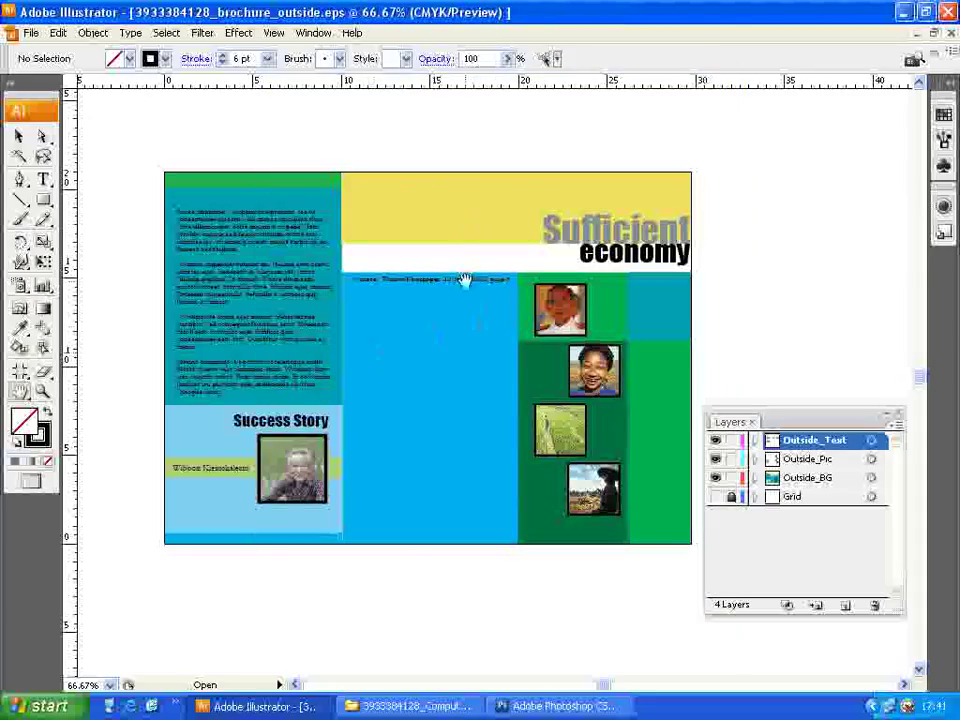
Step: In Photoshop, close the animal image without saving changes
click(597, 706)
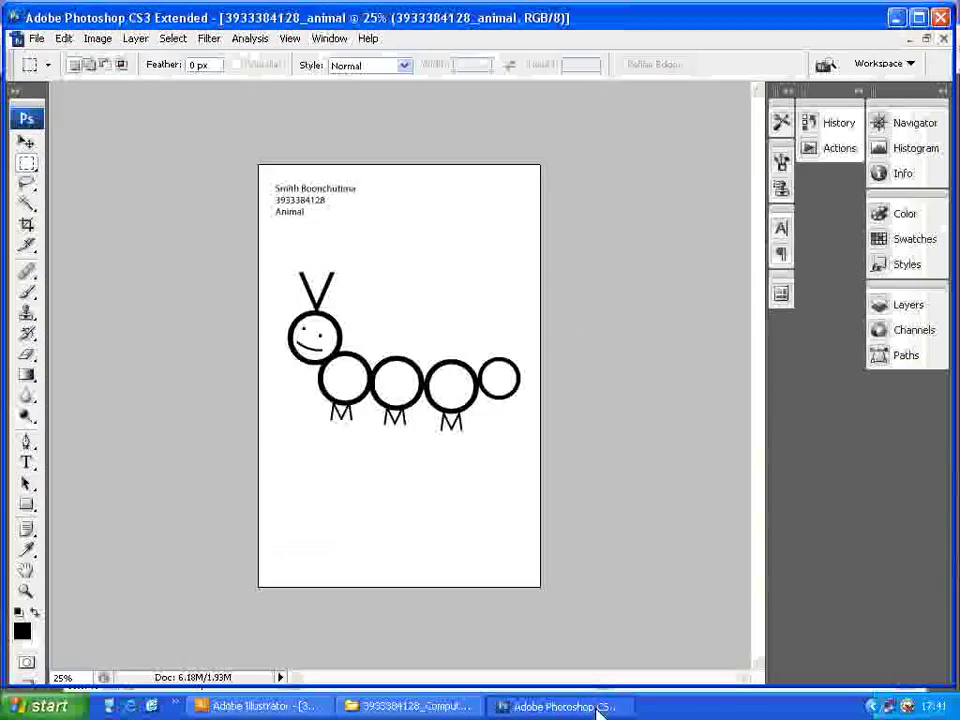
click(943, 39)
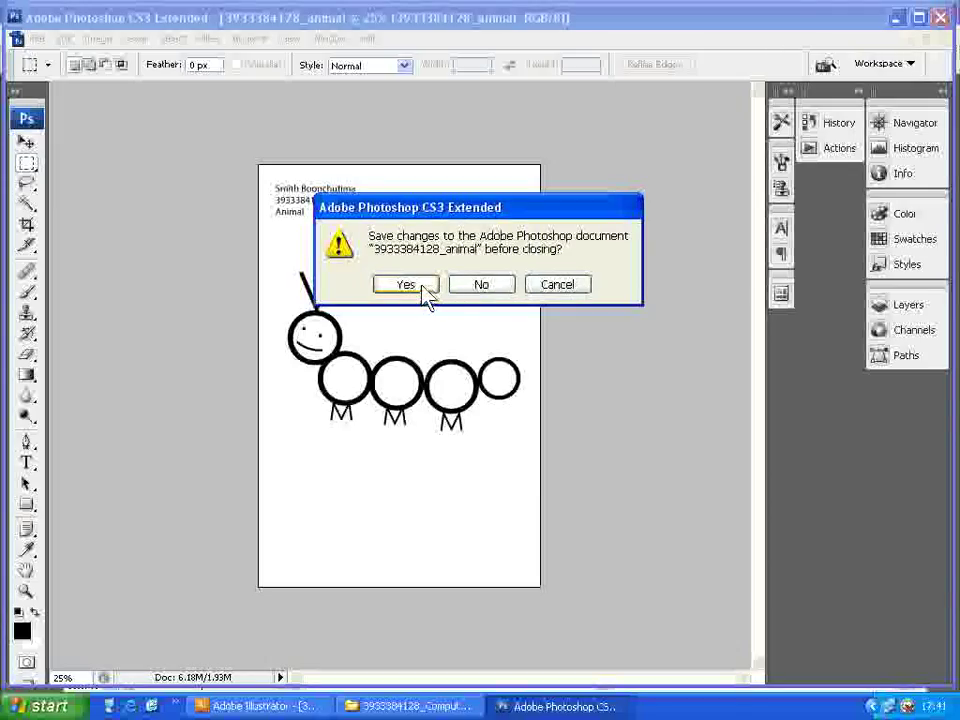
click(419, 285)
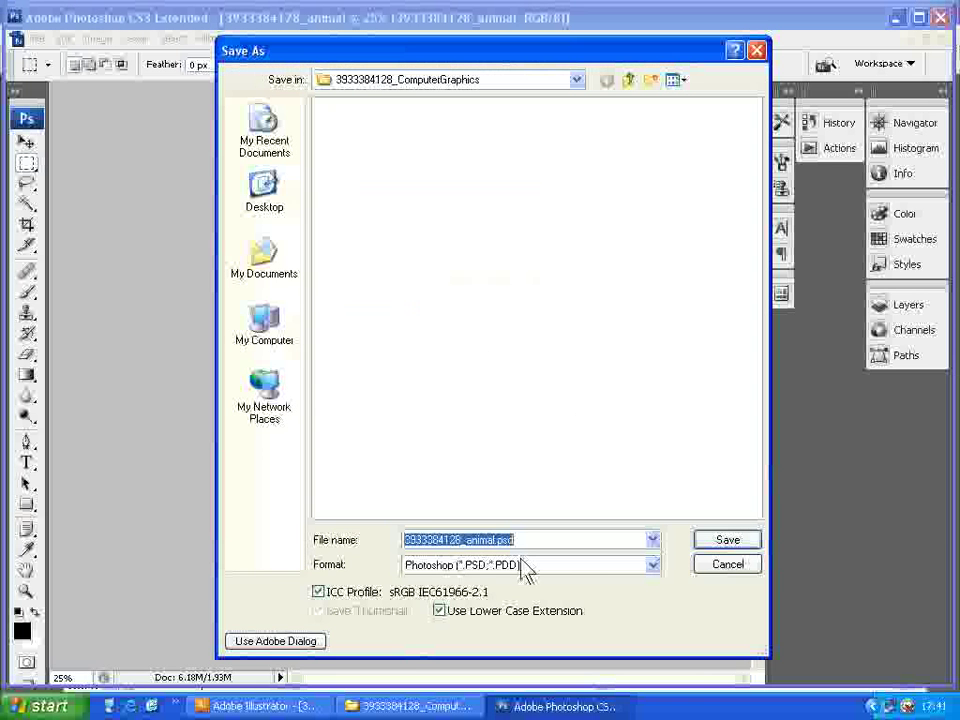
click(708, 562)
click(944, 38)
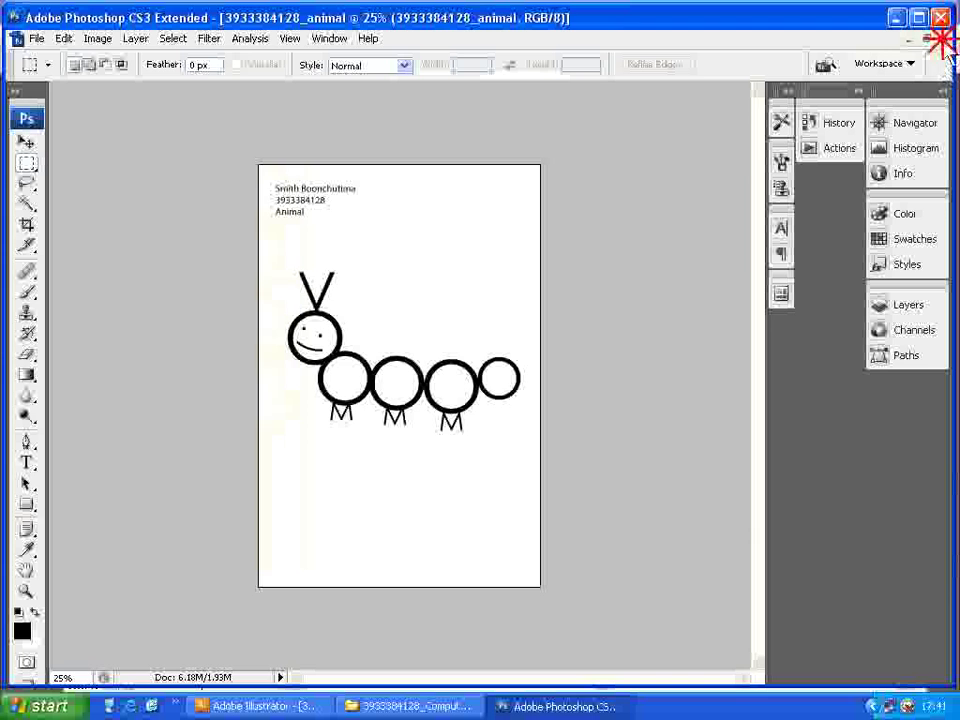
click(490, 285)
Step: Create a new document ending in _brochure_outside, landscape 4 x 6 inches at 300 ppi
click(18, 38)
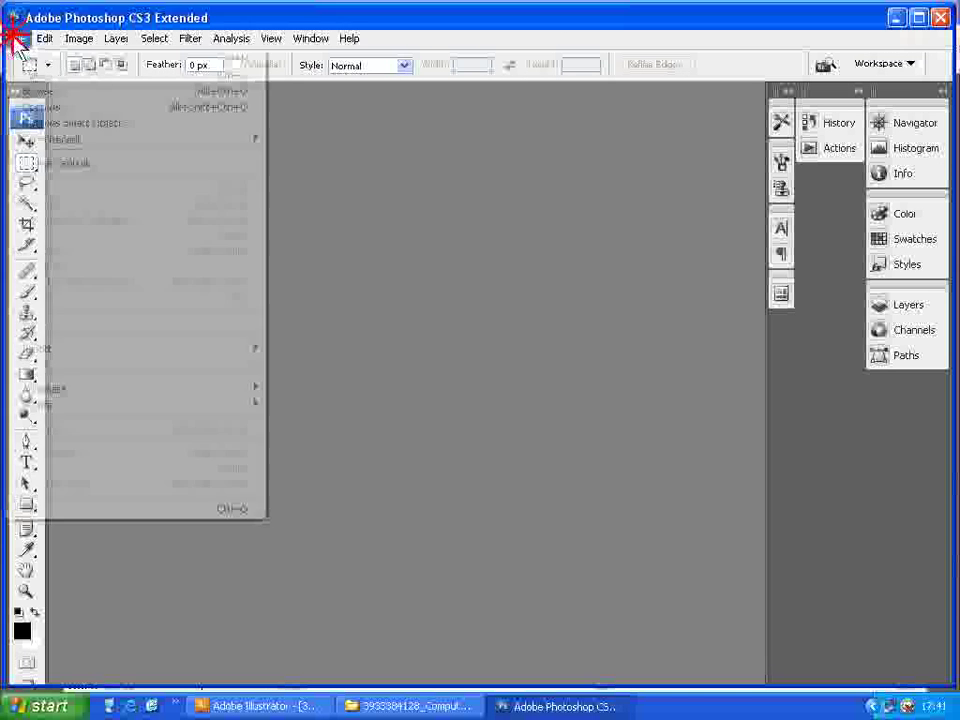
click(30, 70)
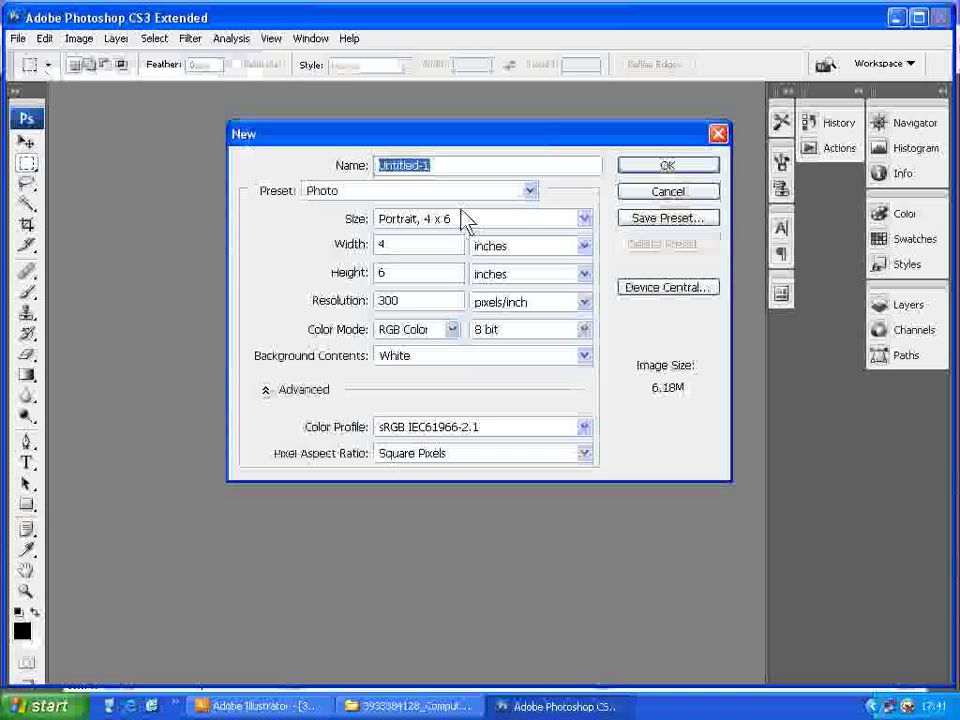
text(3933)
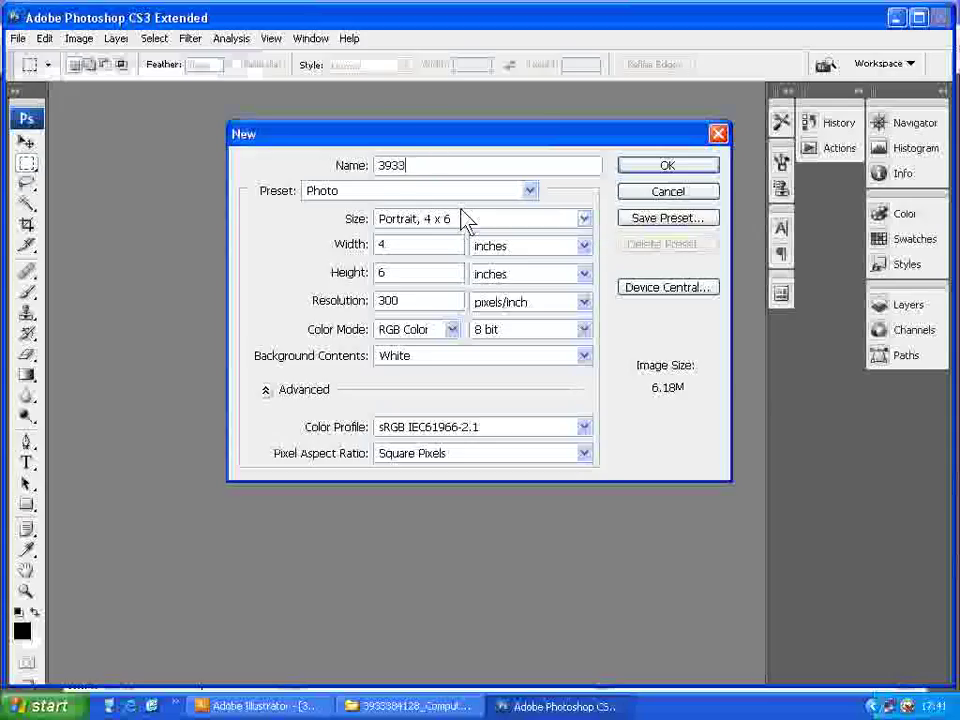
text(384128)
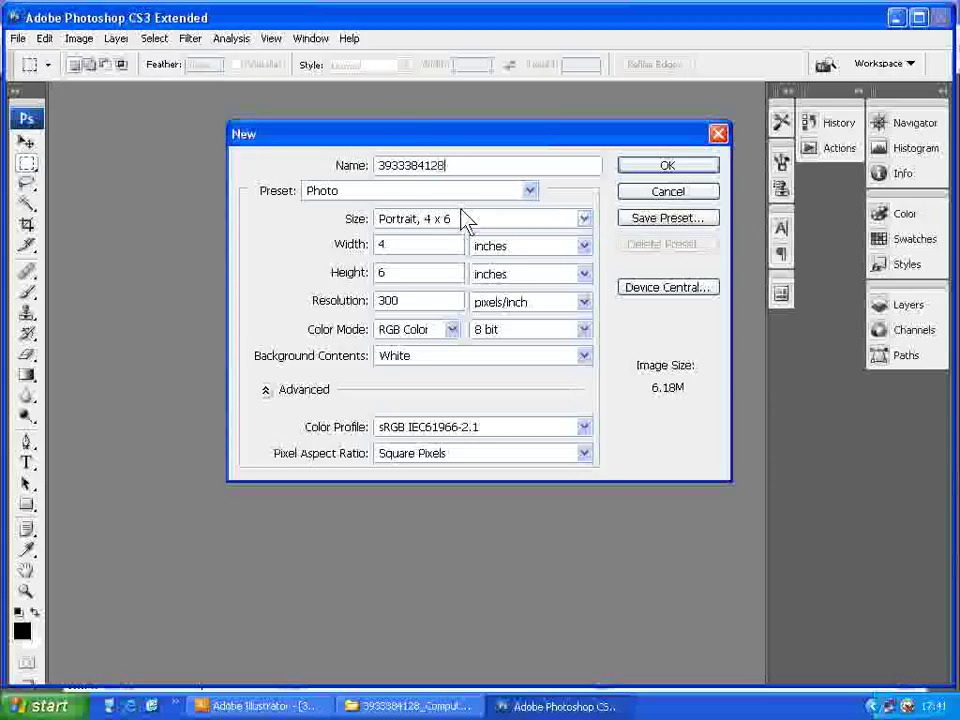
text(_brochure_)
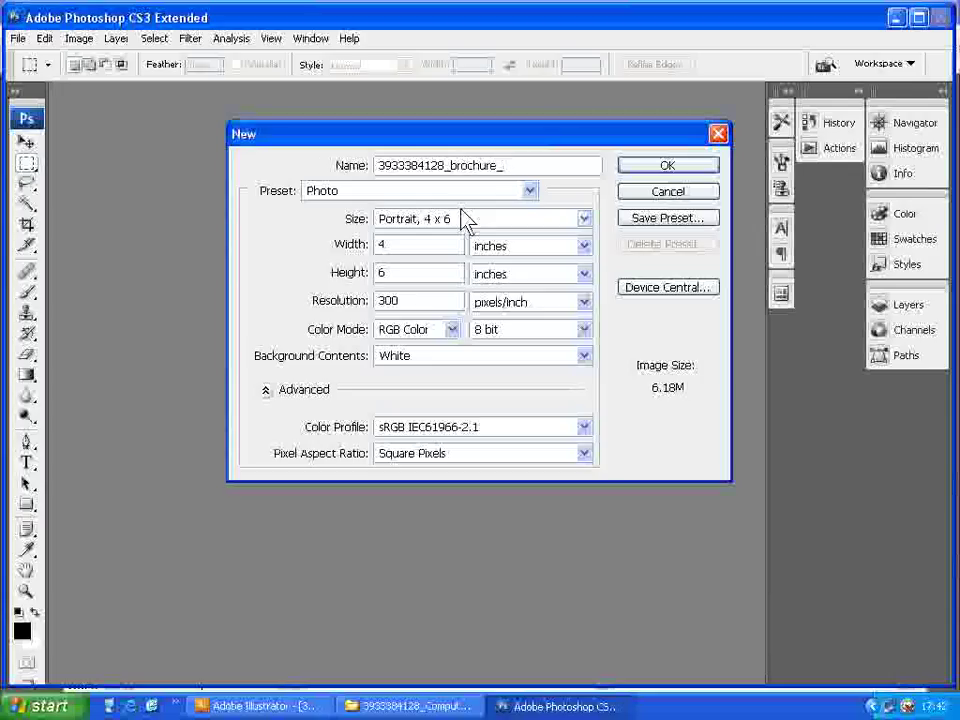
text(outside)
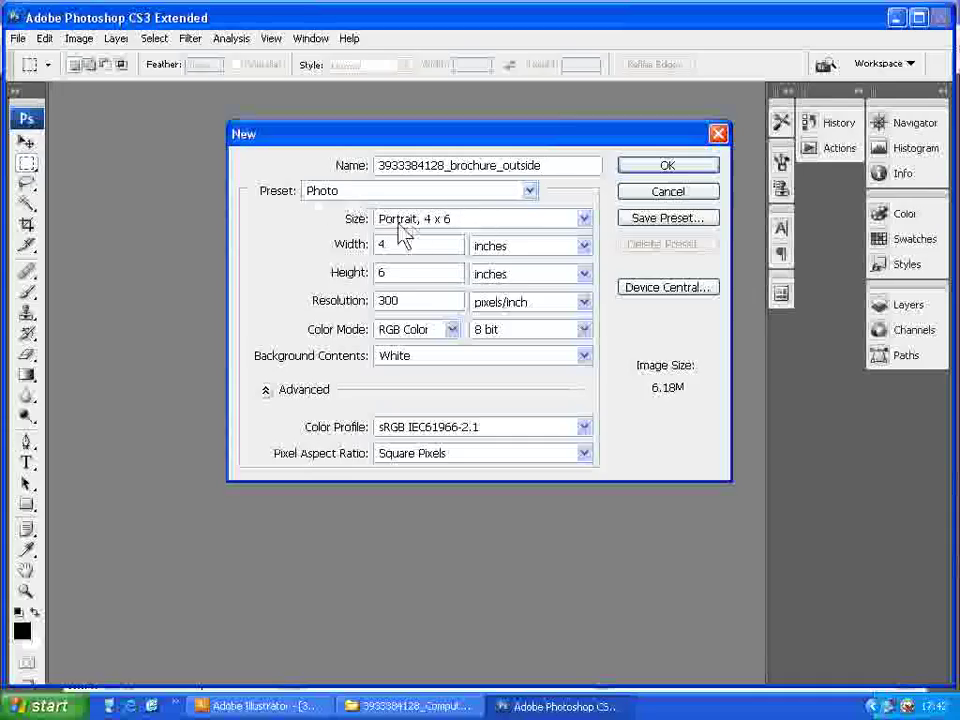
click(584, 218)
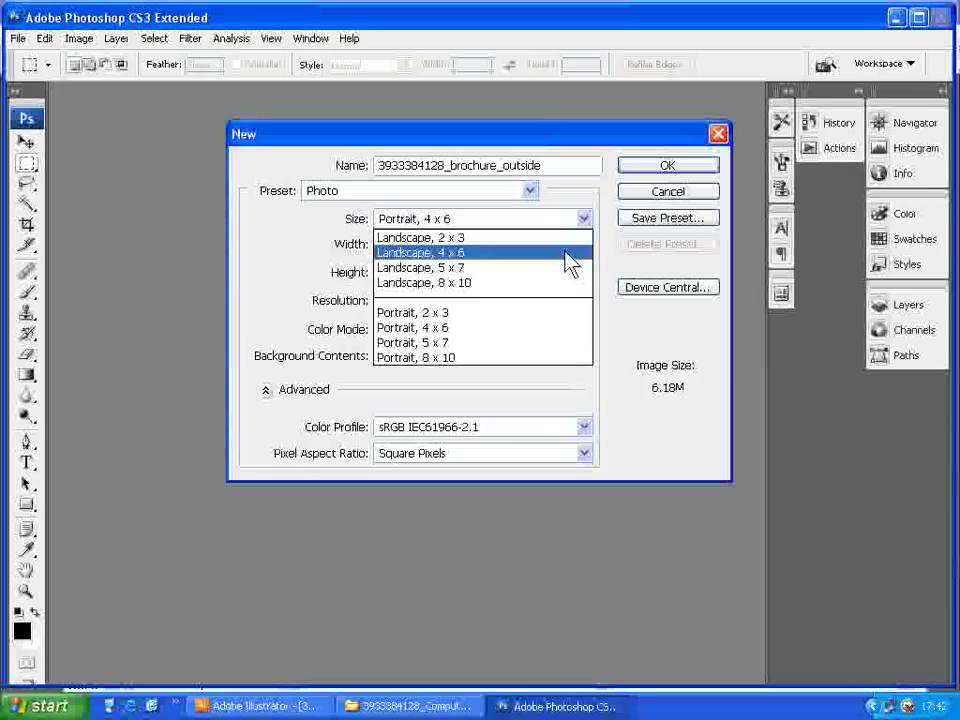
click(566, 253)
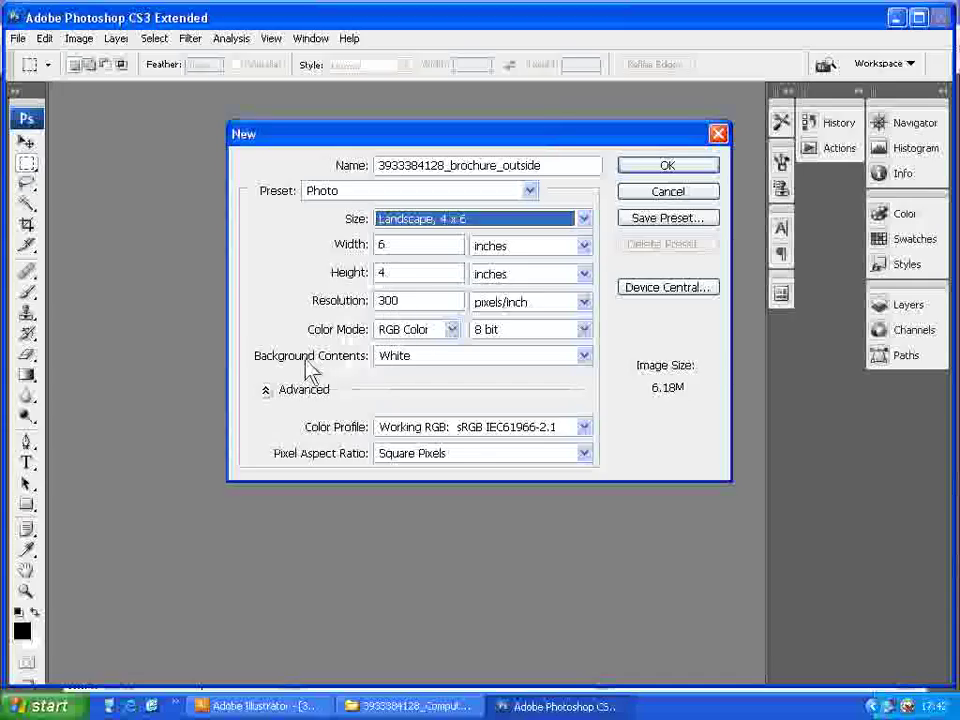
click(650, 168)
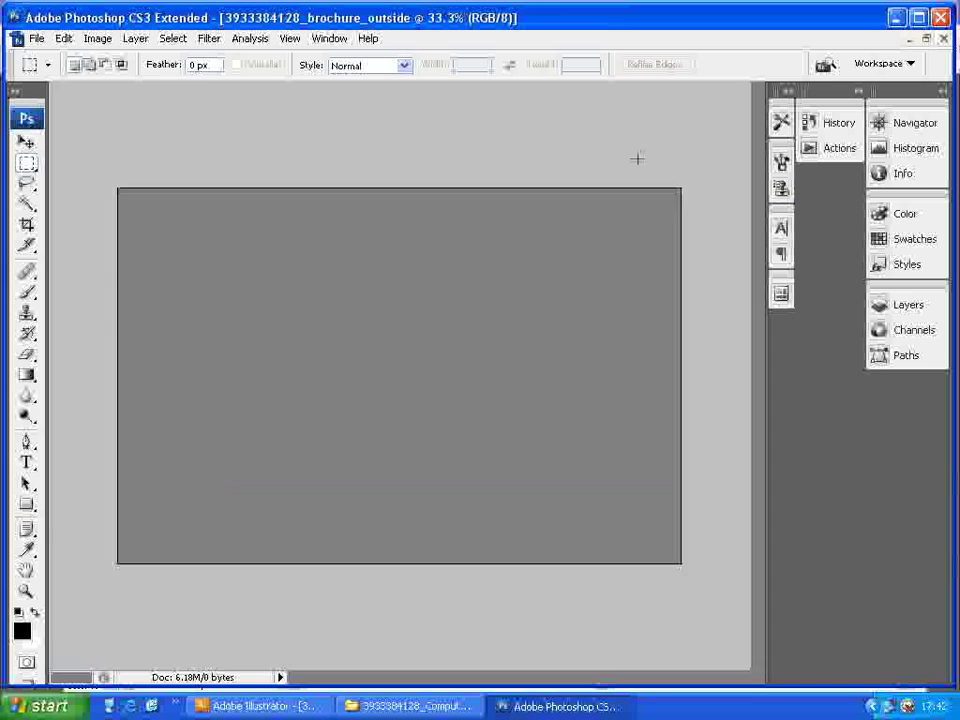
Step: Place brochure_outside.eps onto the new canvas
click(36, 40)
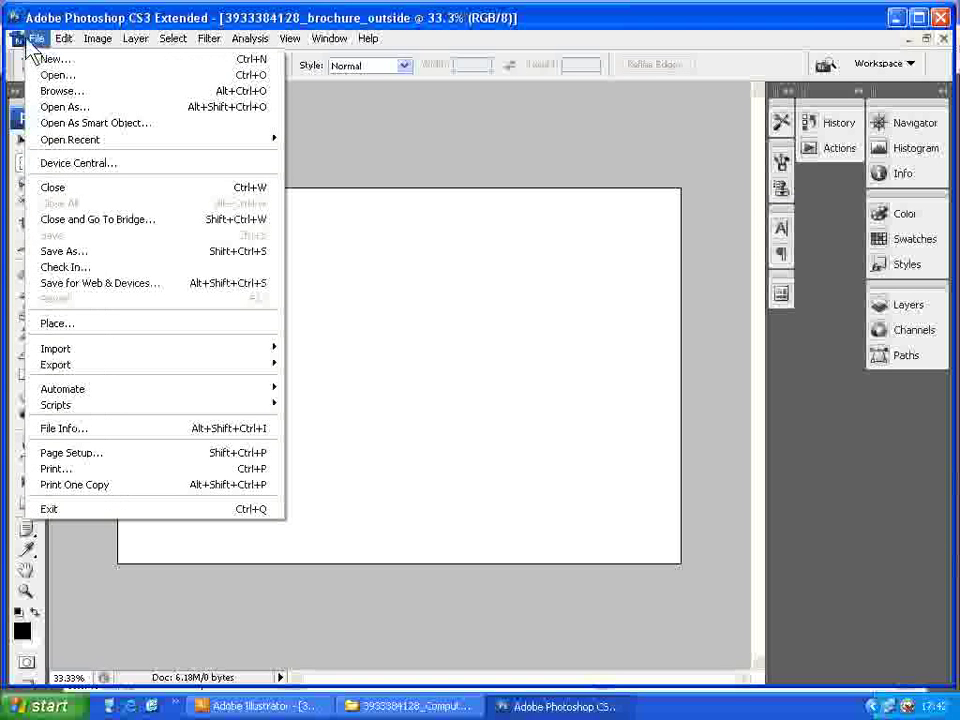
click(101, 323)
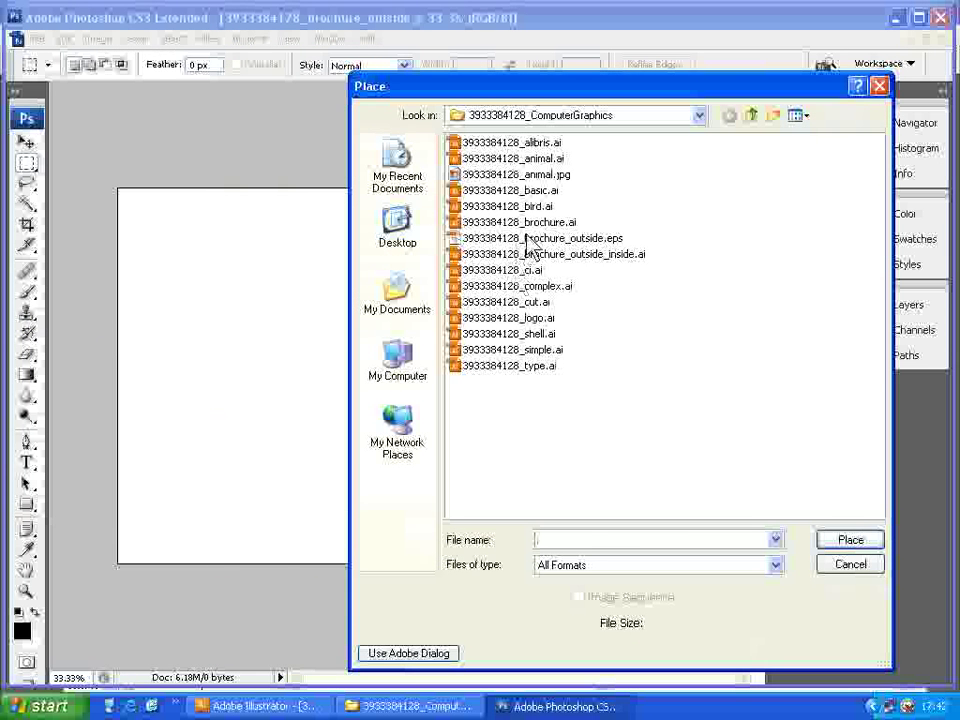
click(472, 242)
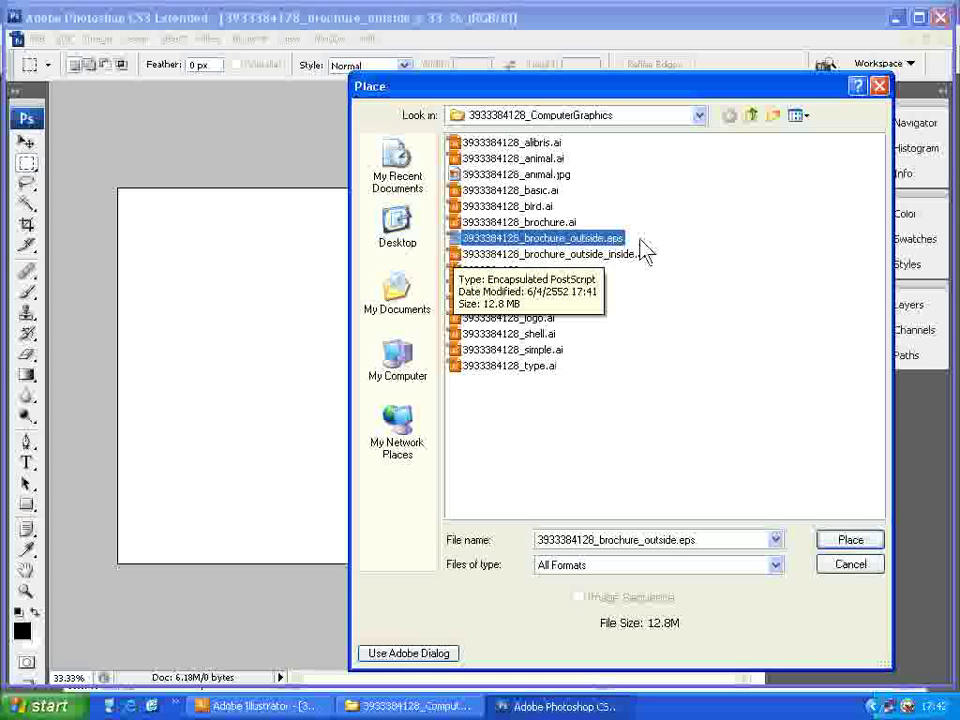
click(850, 544)
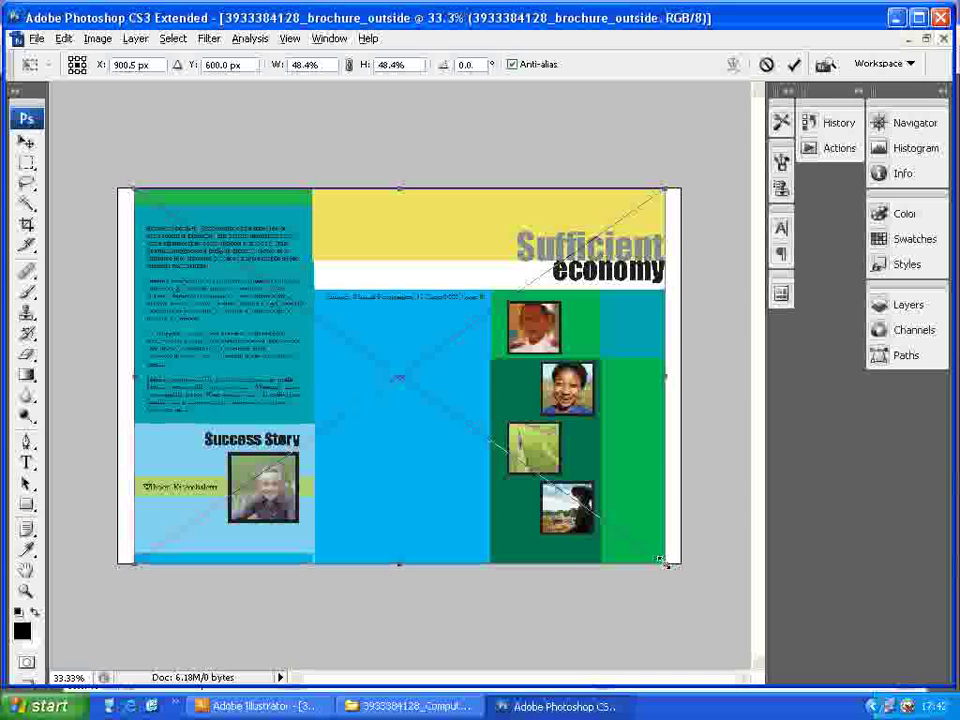
Step: Scale the placed artwork down to 44.1% so white margins frame it, and commit
drag(662, 562, 641, 545)
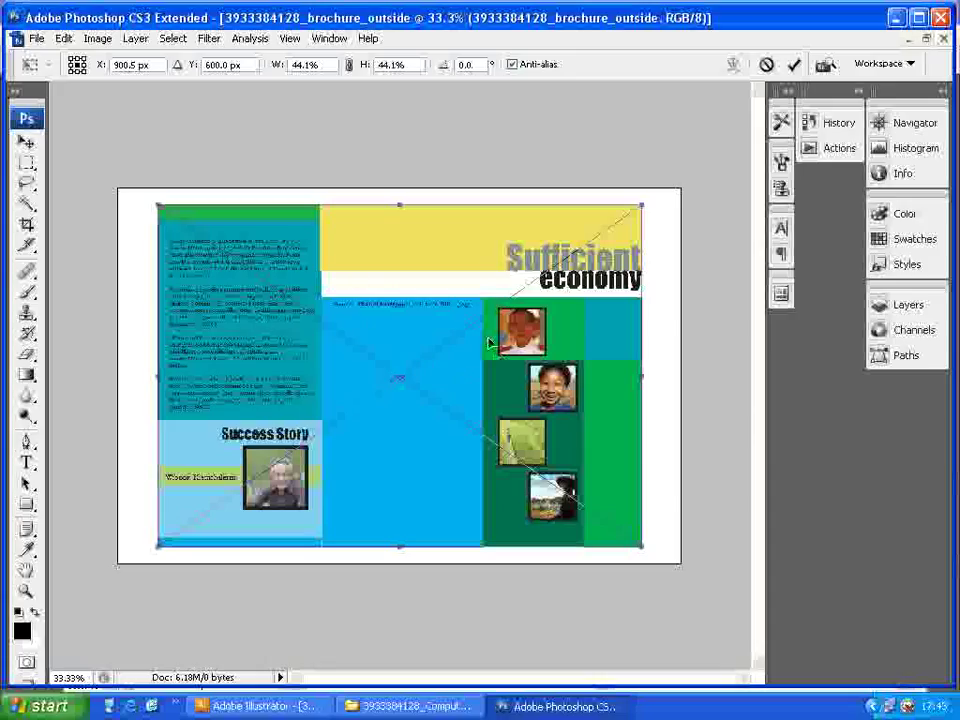
double_click(470, 377)
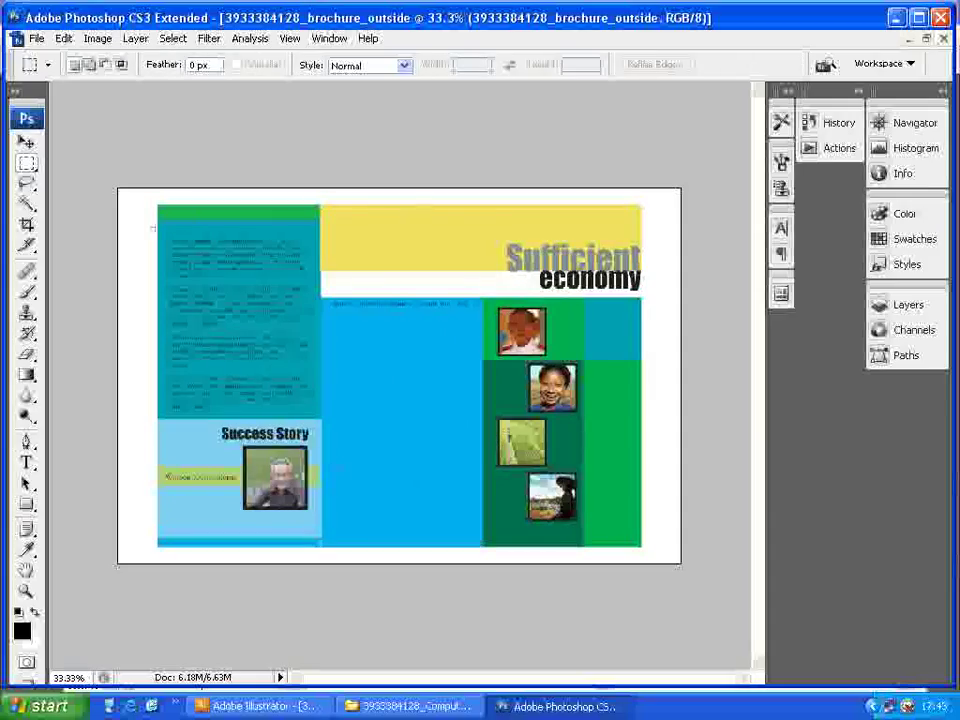
Step: Save the image as brochure_outside.jpg in JPEG format at Maximum quality
click(36, 38)
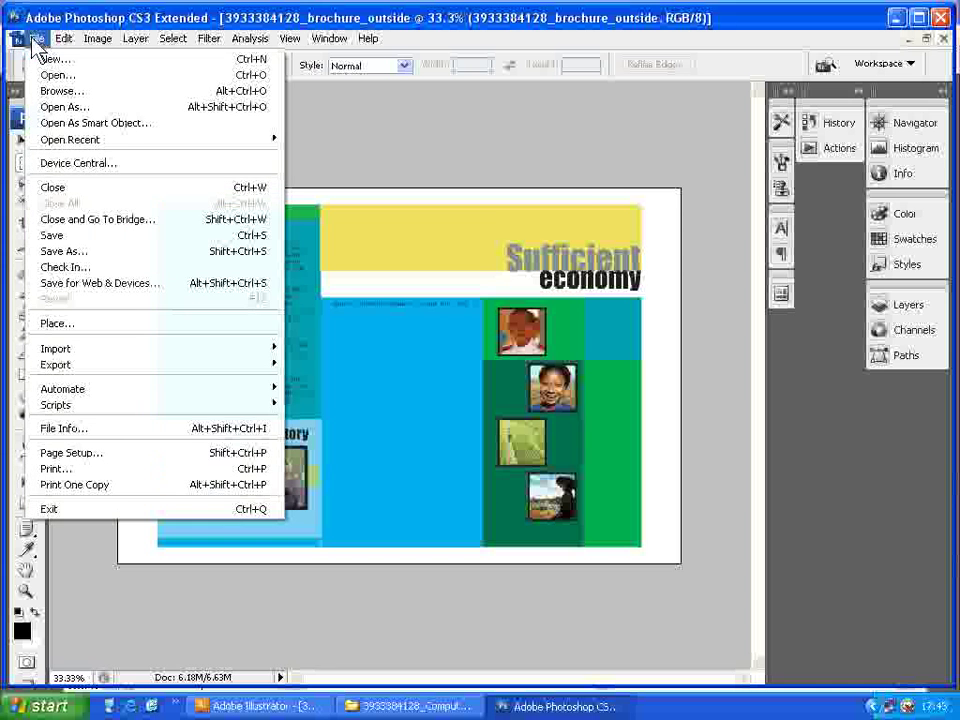
click(112, 249)
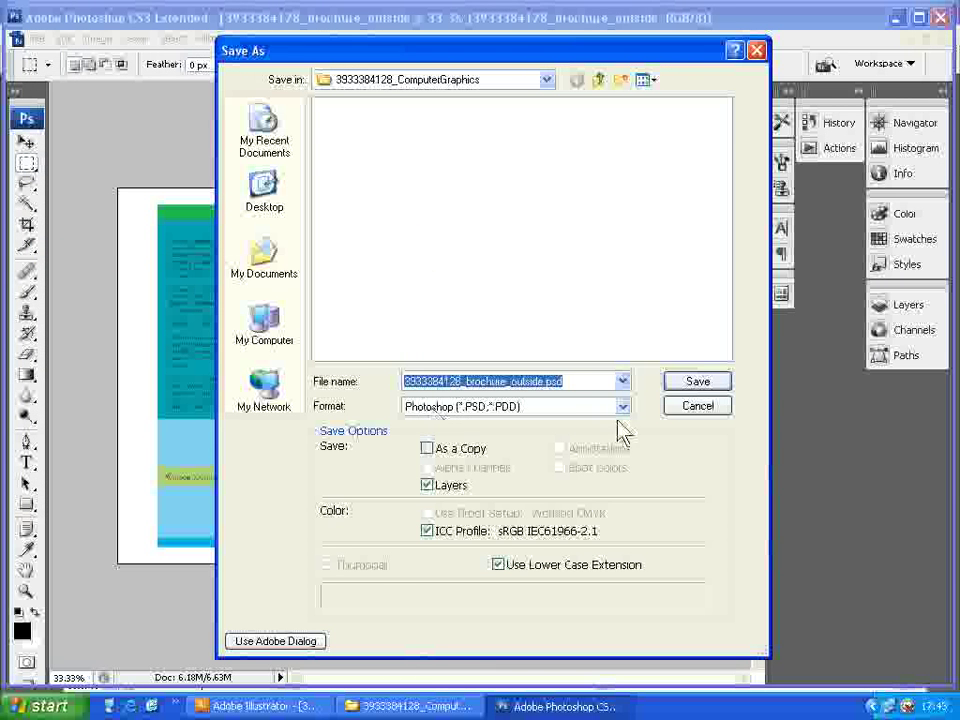
click(622, 407)
click(600, 508)
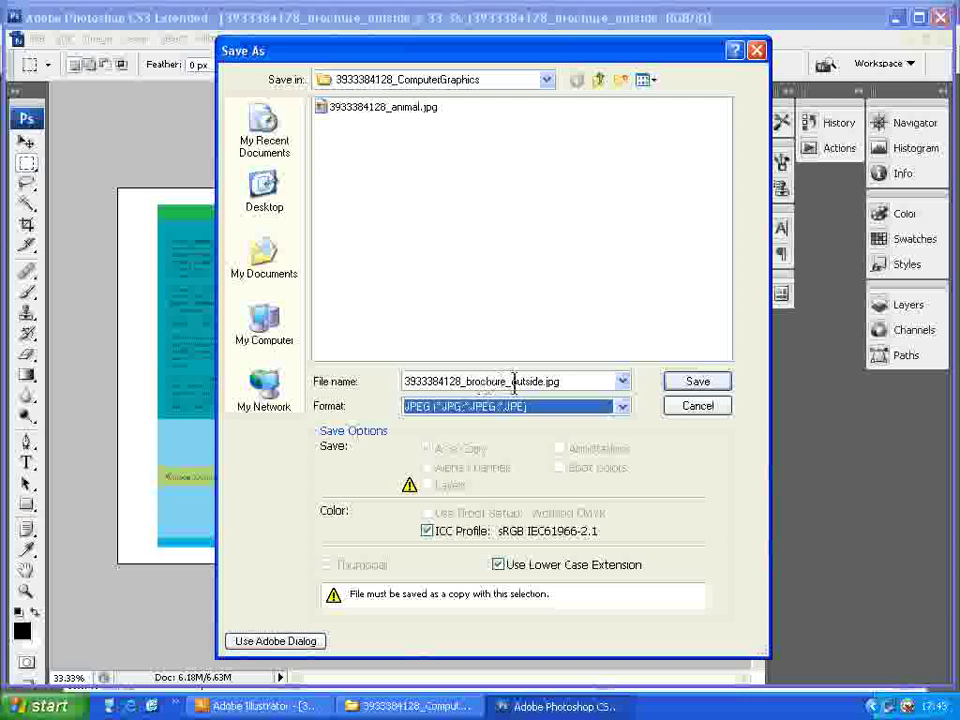
click(686, 391)
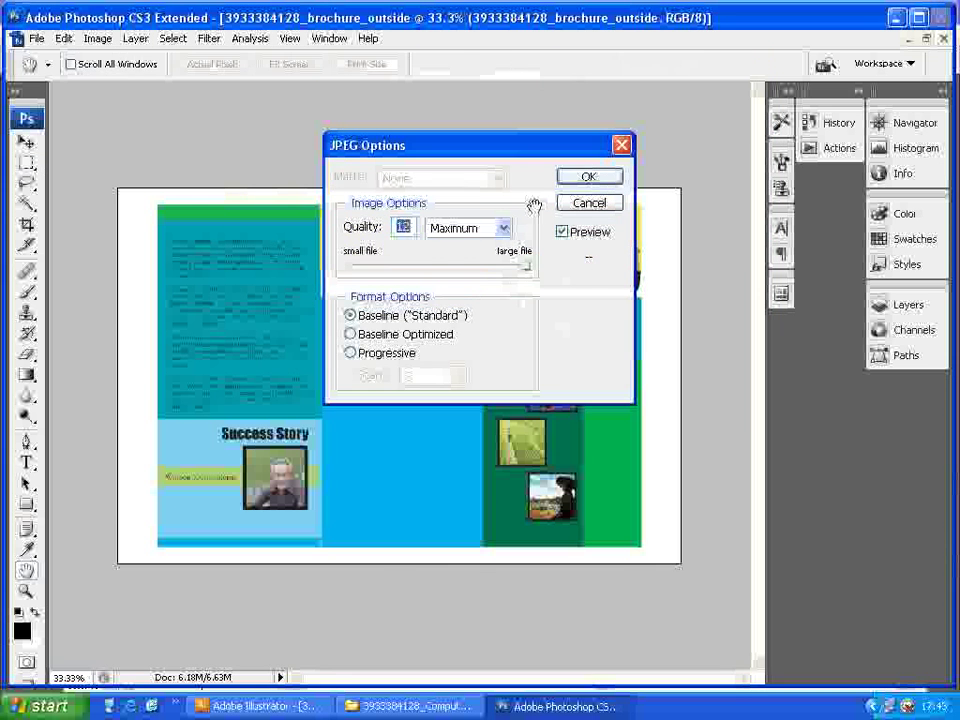
click(589, 177)
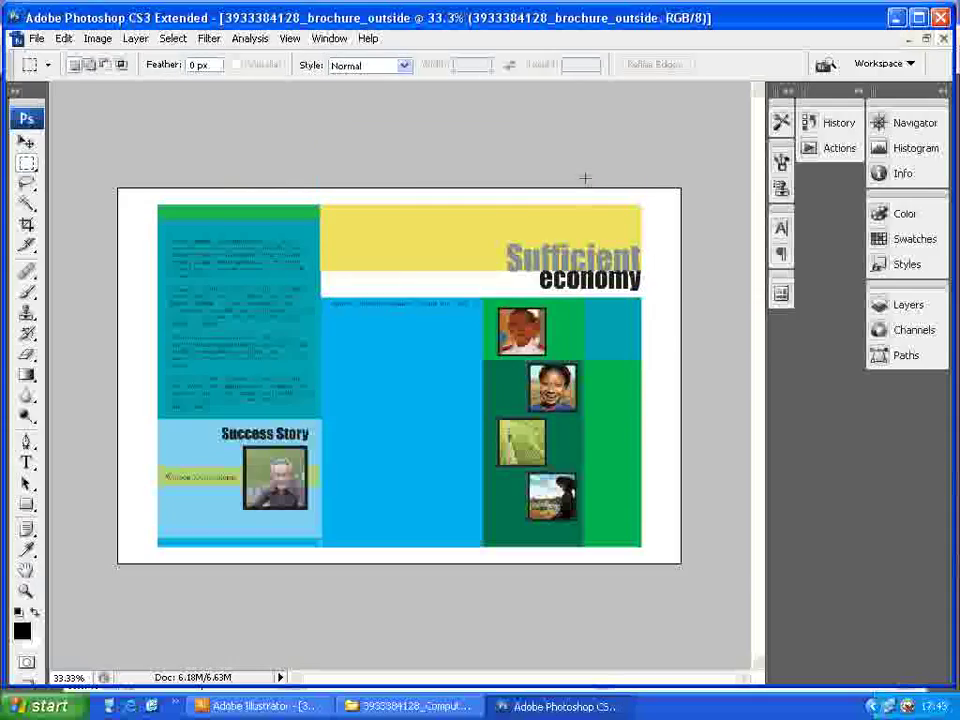
Step: Back in Illustrator, delete the Outside_Text, Outside_Pic and Outside_BG layers
click(262, 706)
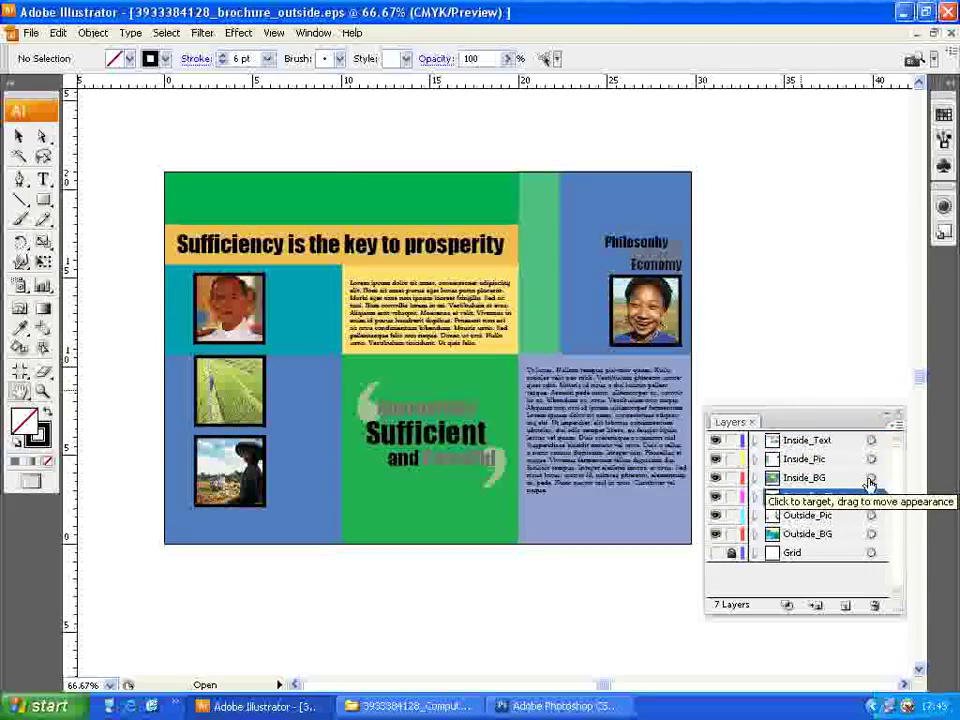
click(838, 496)
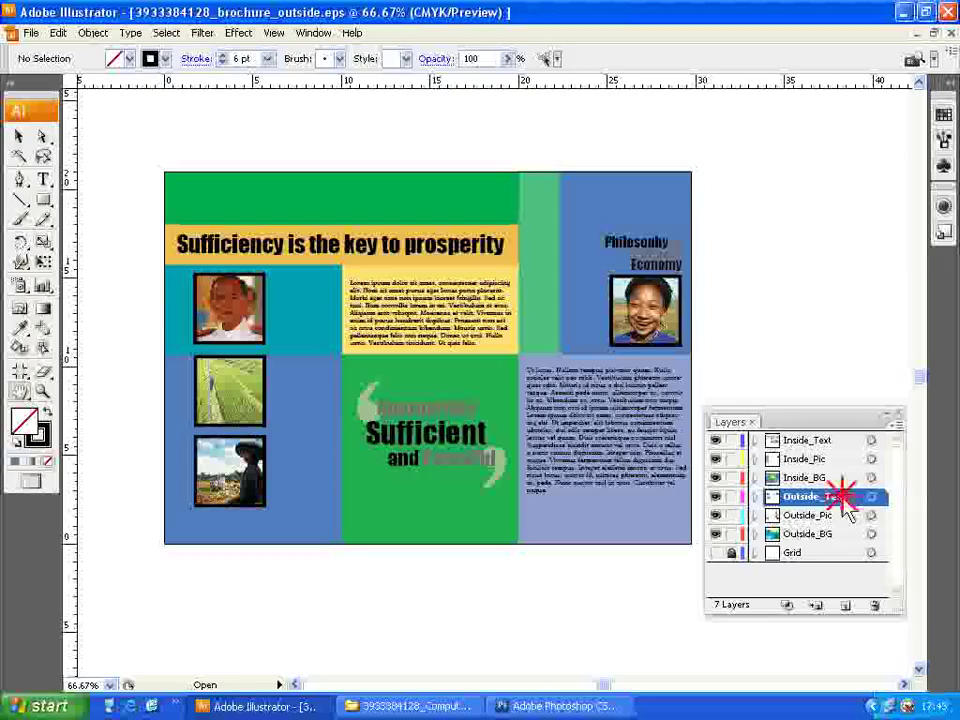
drag(845, 505, 872, 603)
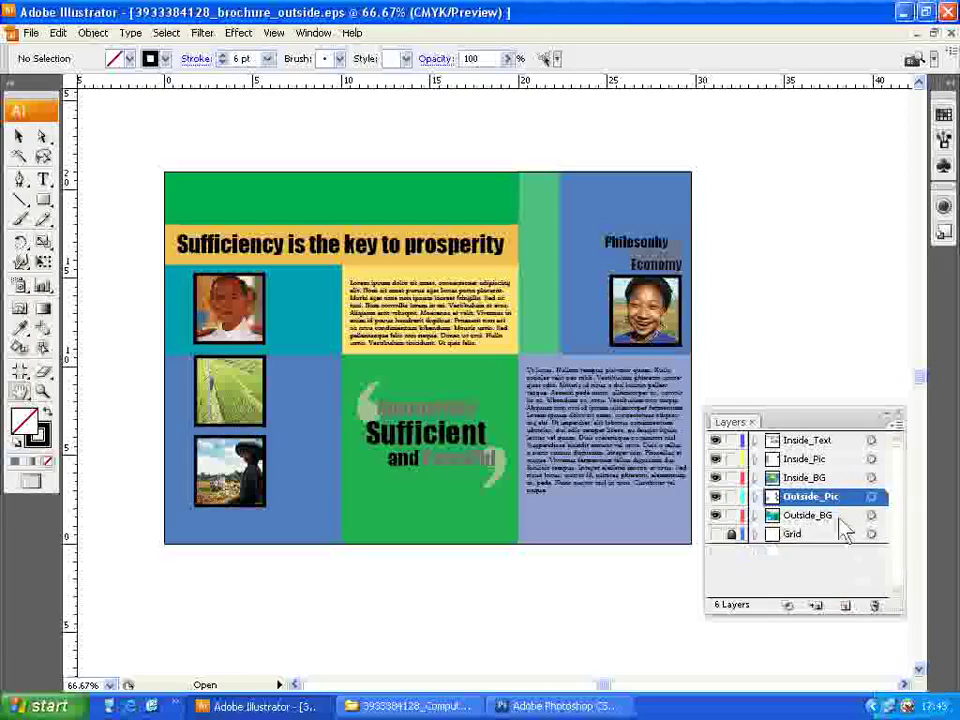
click(872, 605)
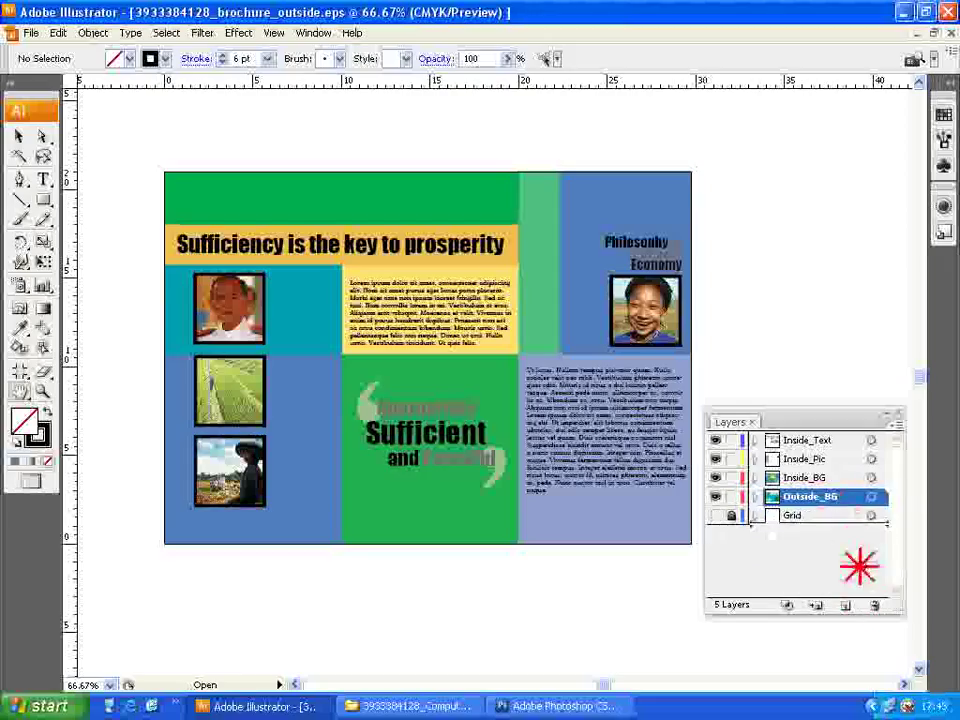
click(872, 603)
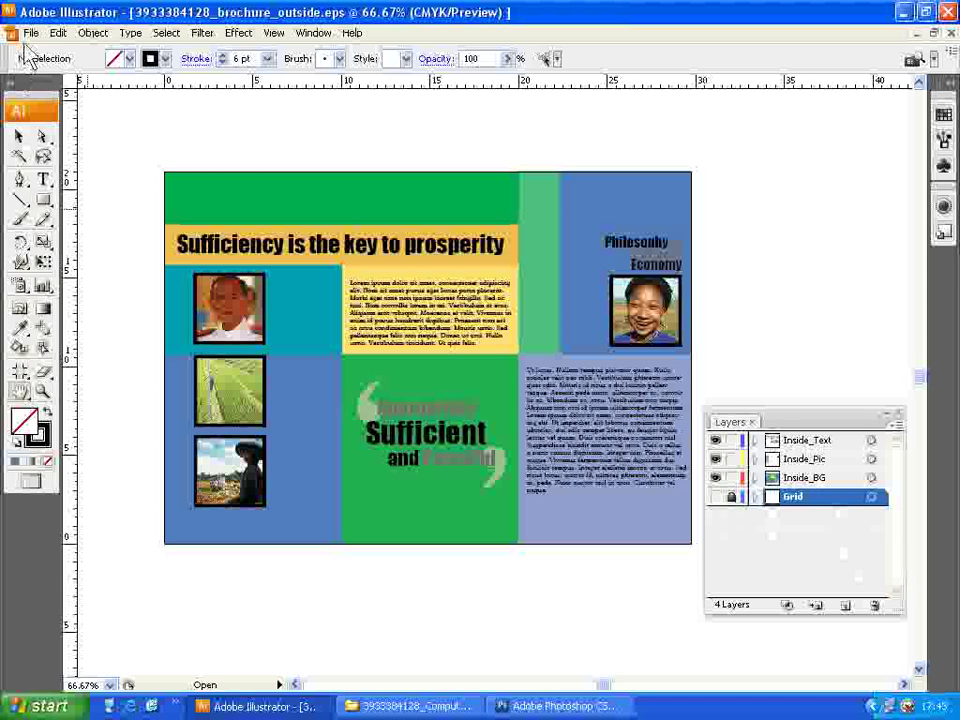
click(31, 34)
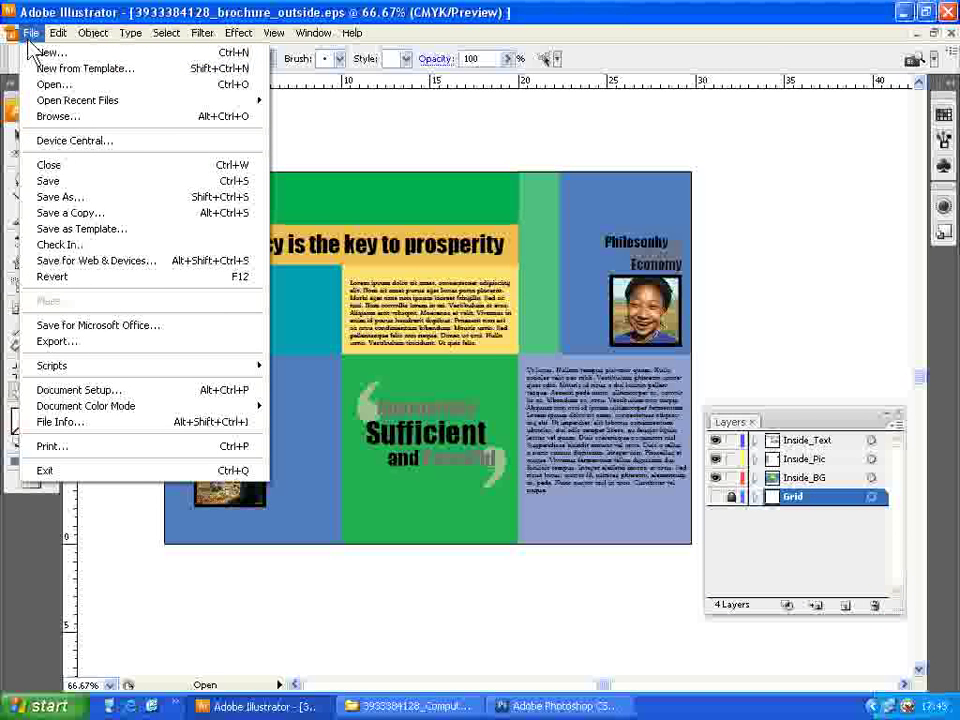
Step: Save the Illustrator inside pages as brochure_inside.eps, accepting the default EPS options, and return to Photoshop
click(140, 197)
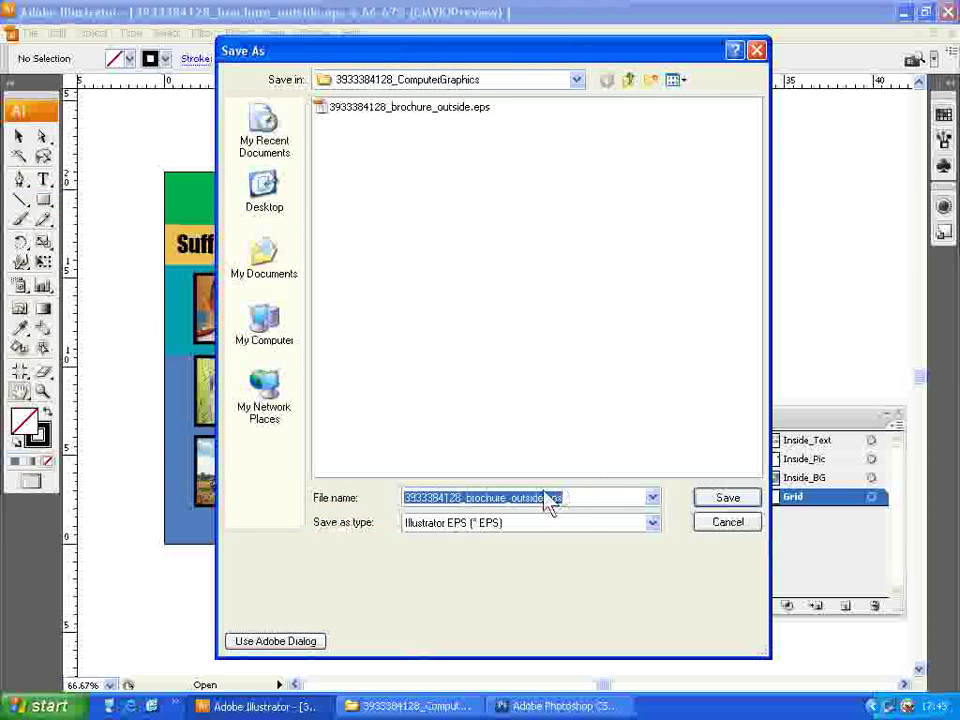
click(515, 497)
drag(512, 497, 542, 497)
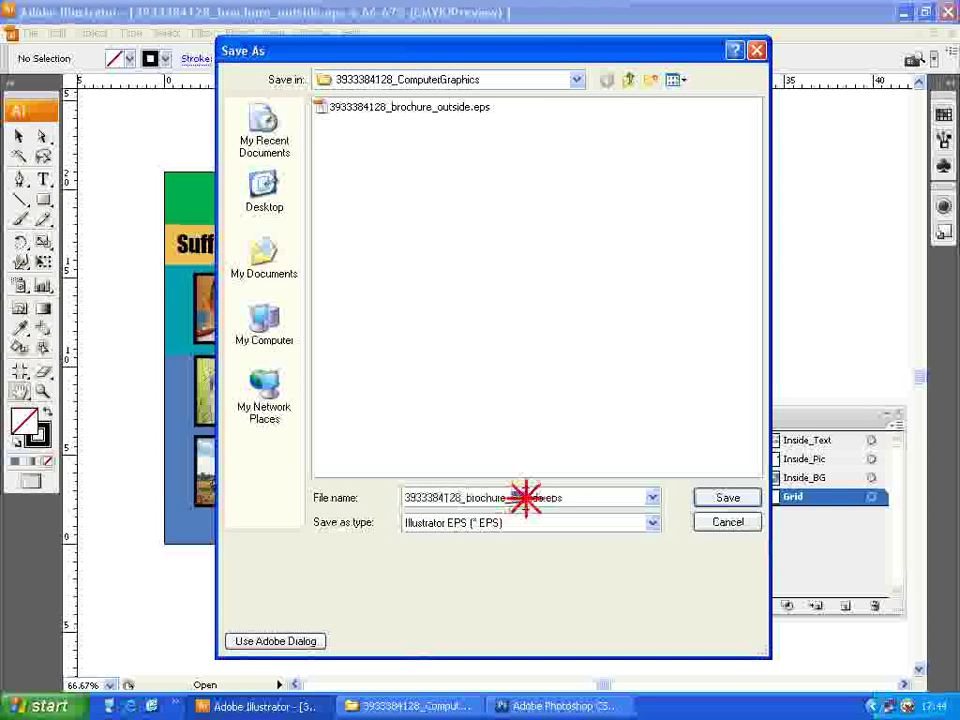
text(in)
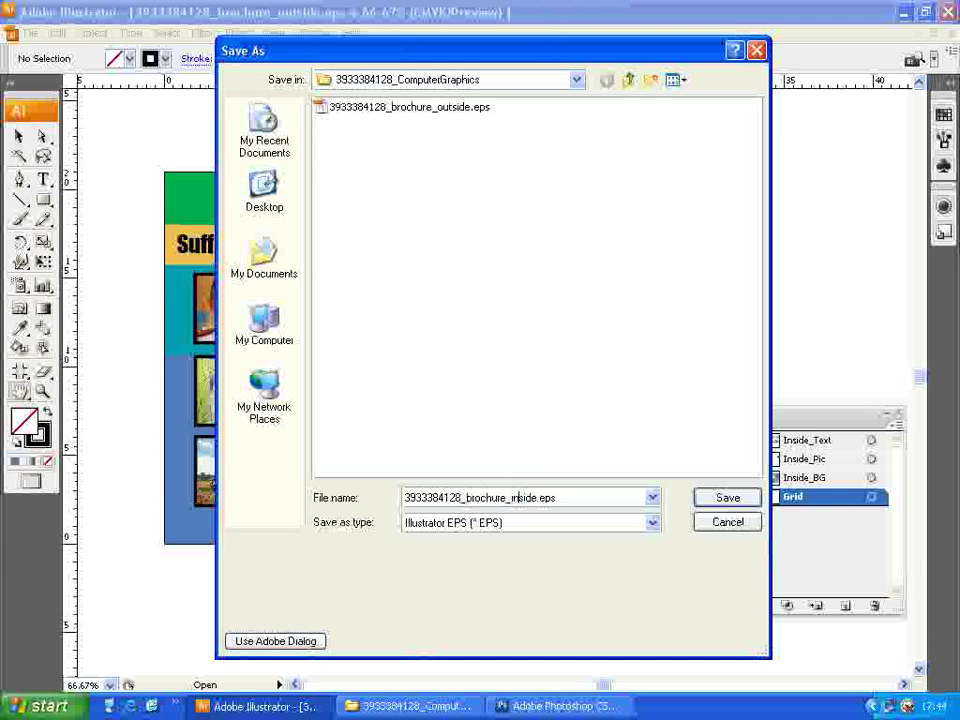
click(733, 497)
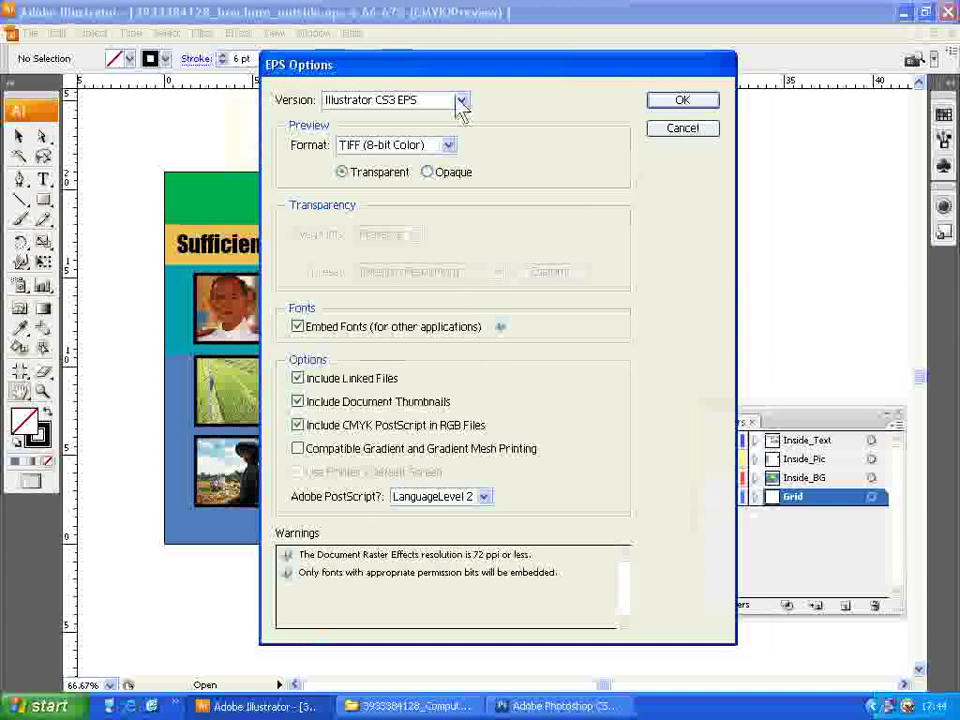
click(681, 101)
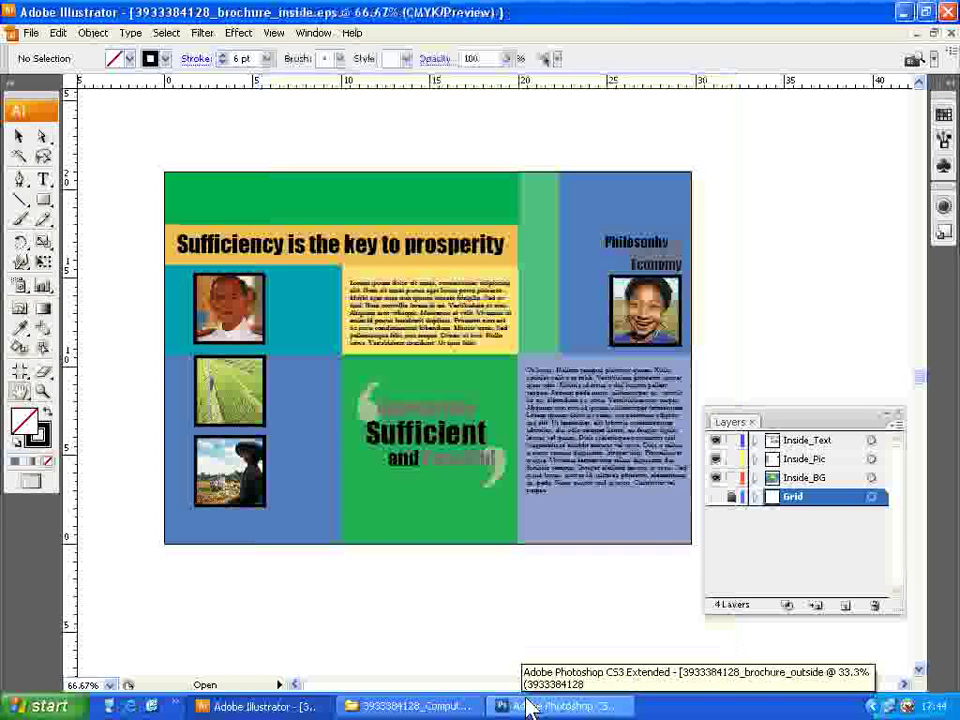
click(528, 706)
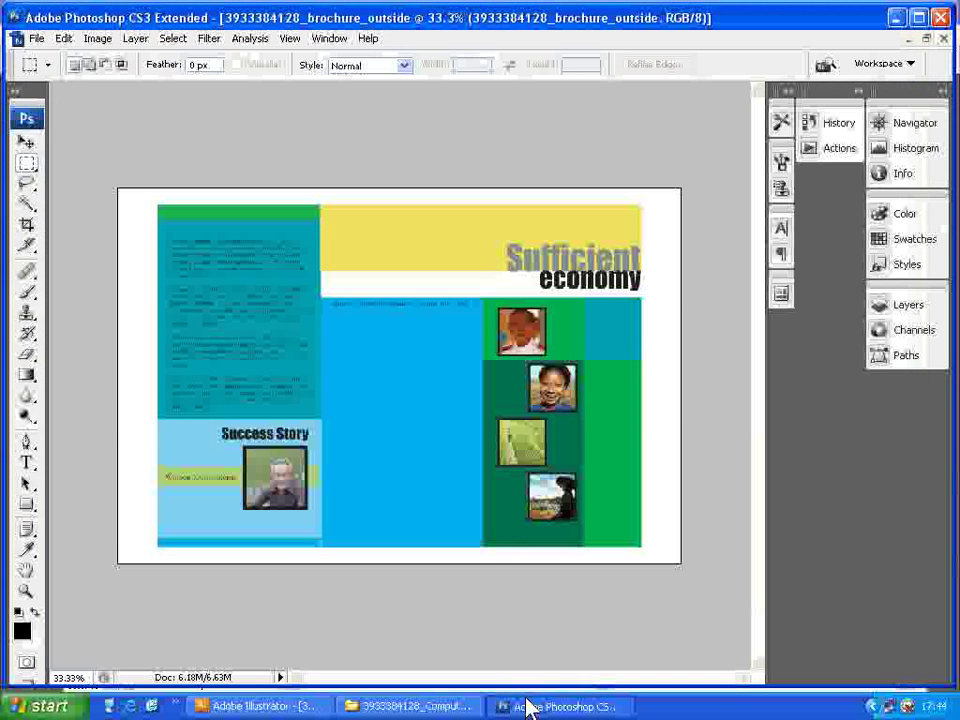
Step: Place brochure_inside.eps into the brochure_outside document using File > Place
click(46, 42)
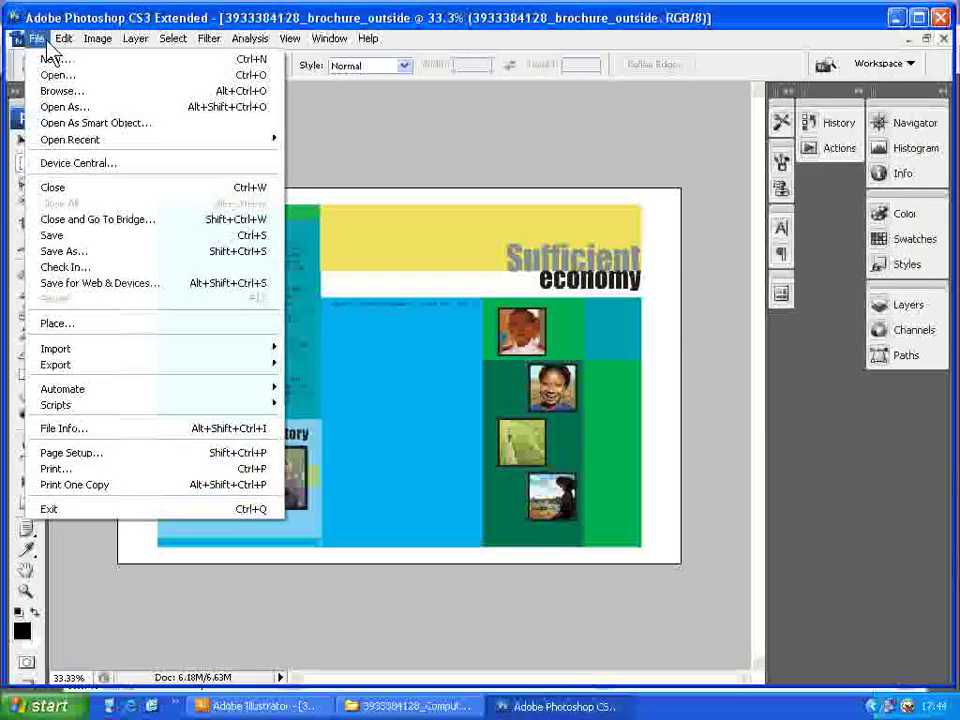
click(149, 329)
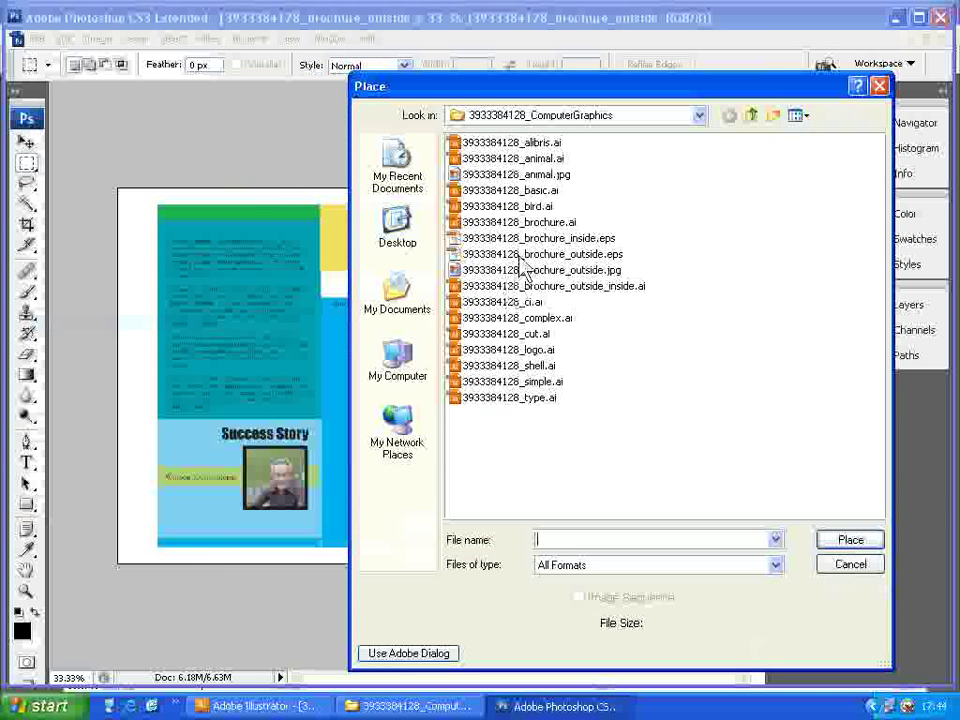
click(570, 256)
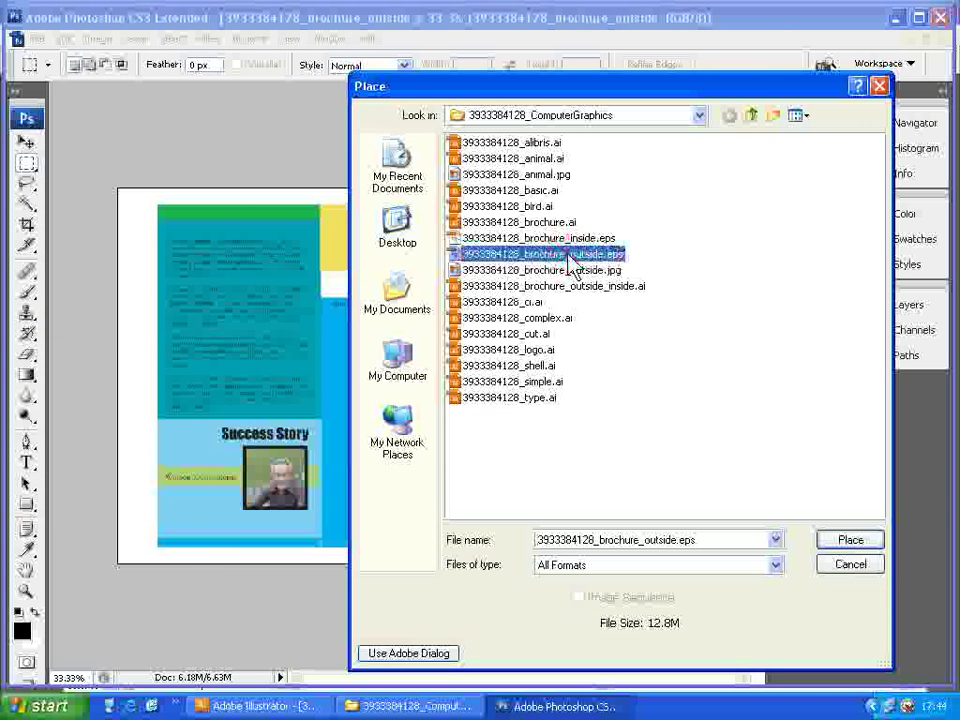
click(581, 238)
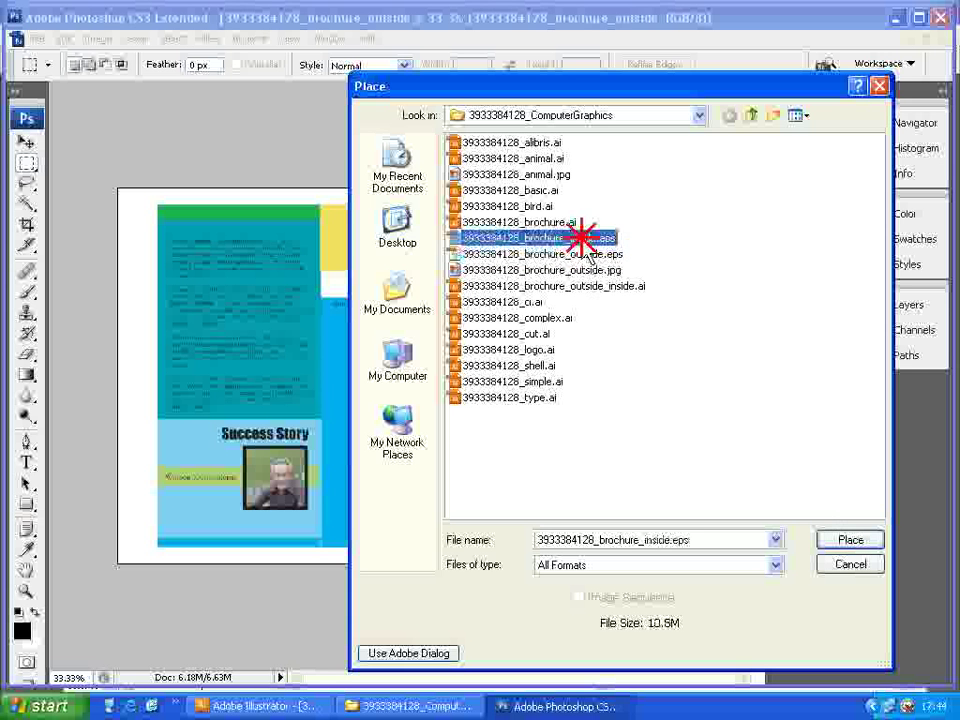
click(846, 540)
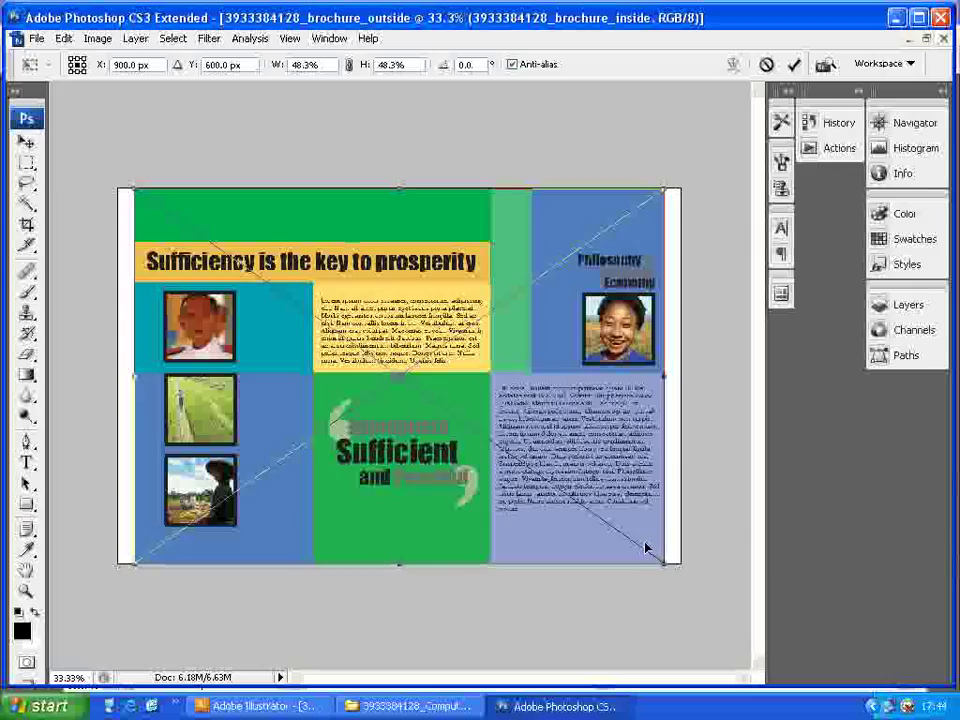
Step: Scale the placed inside artwork from its corner handle to about 43.9% and commit
mouse_move(664, 562)
mouse_down()
mouse_move(612, 504)
mouse_move(651, 532)
mouse_up()
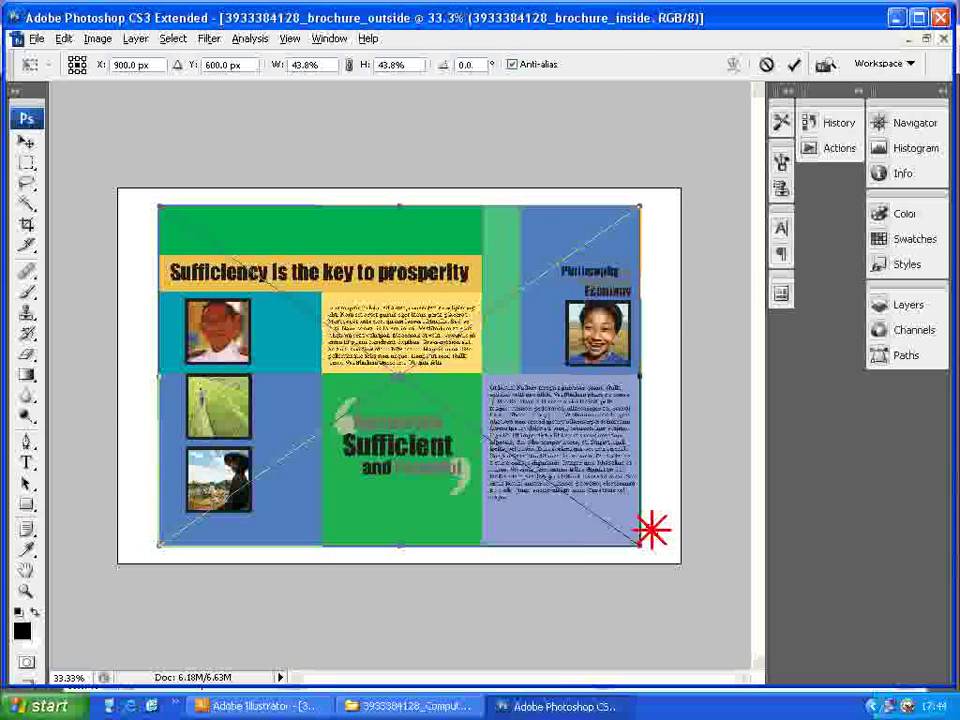
drag(651, 530, 651, 528)
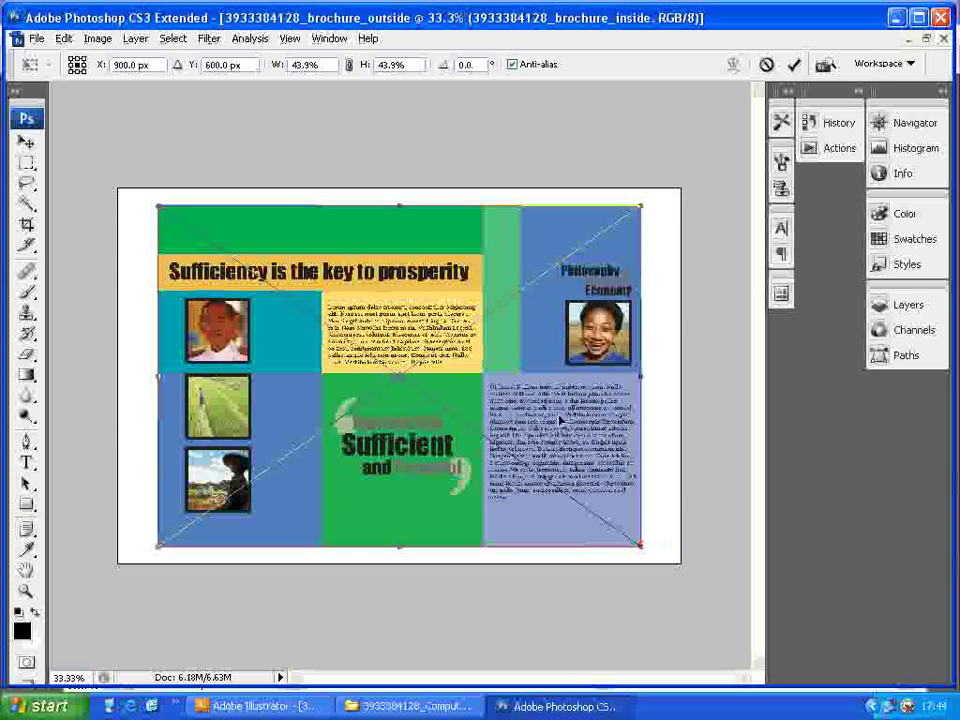
key(Return)
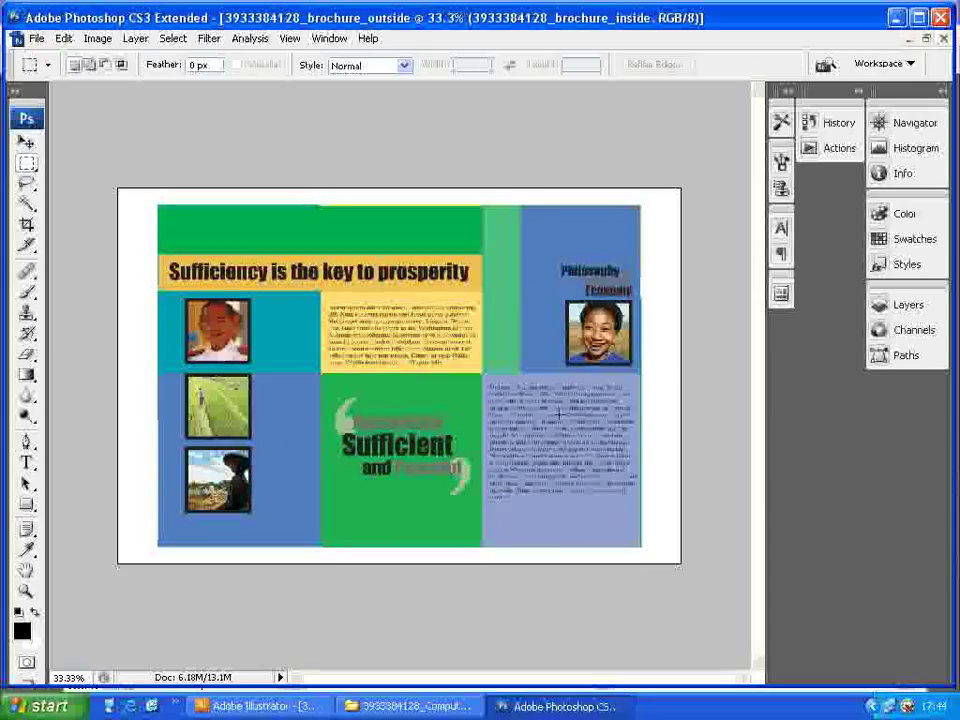
Step: Show the Layers panel and hide the outside brochure layer, leaving only the inside artwork visible
click(329, 38)
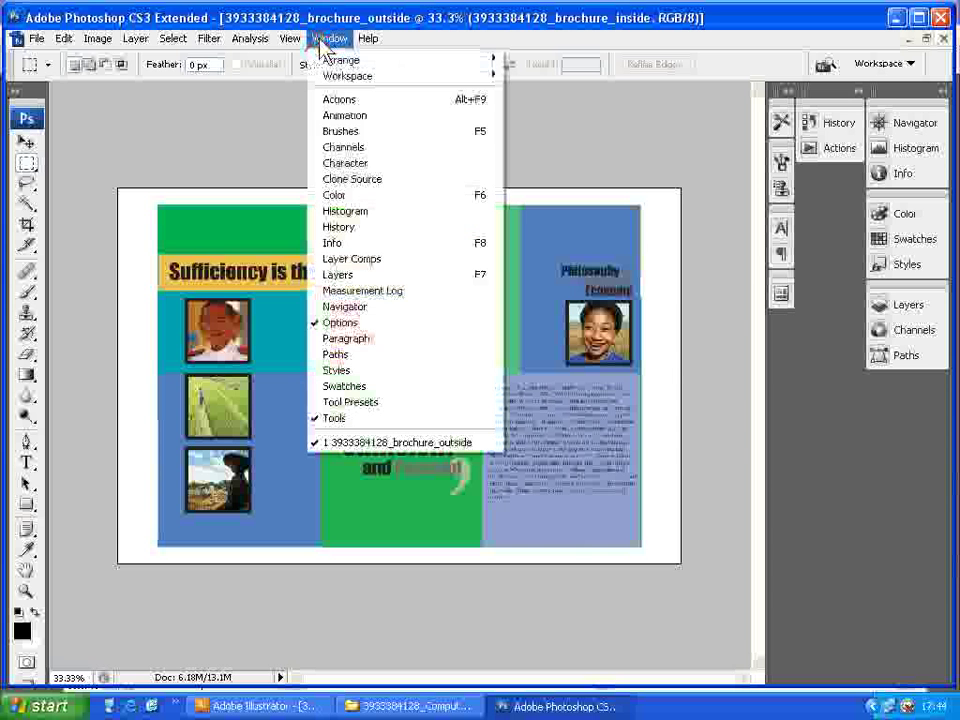
click(384, 275)
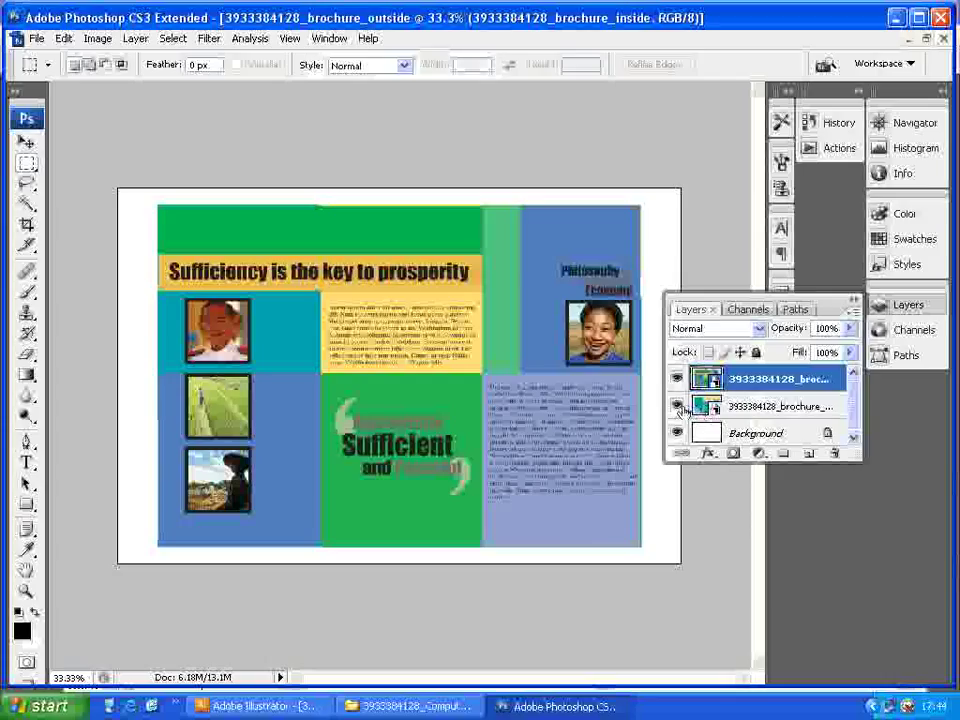
click(677, 406)
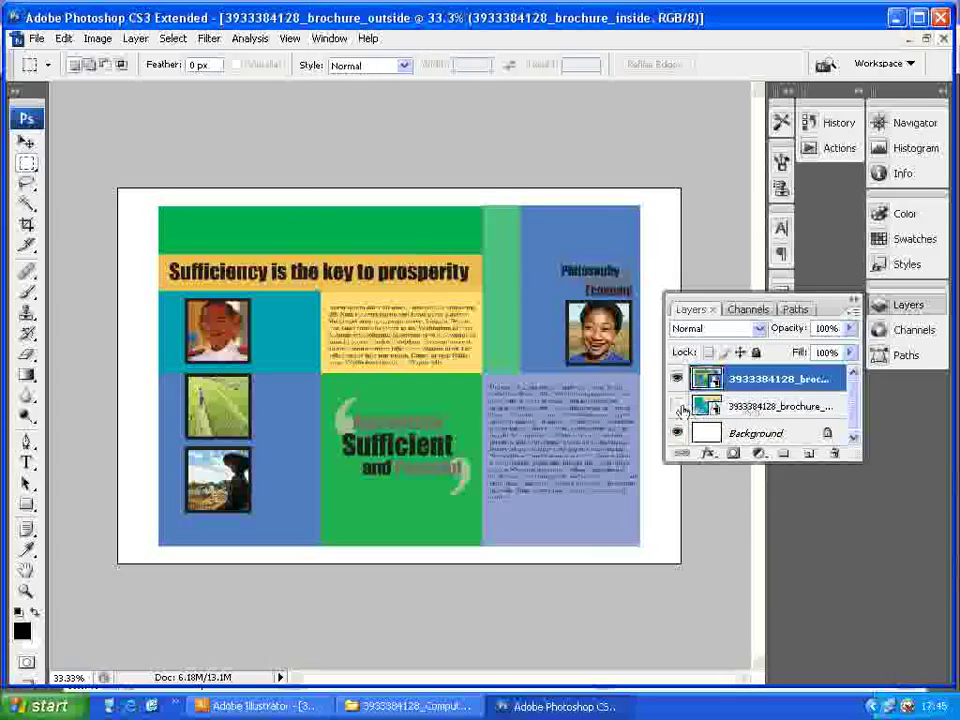
click(677, 405)
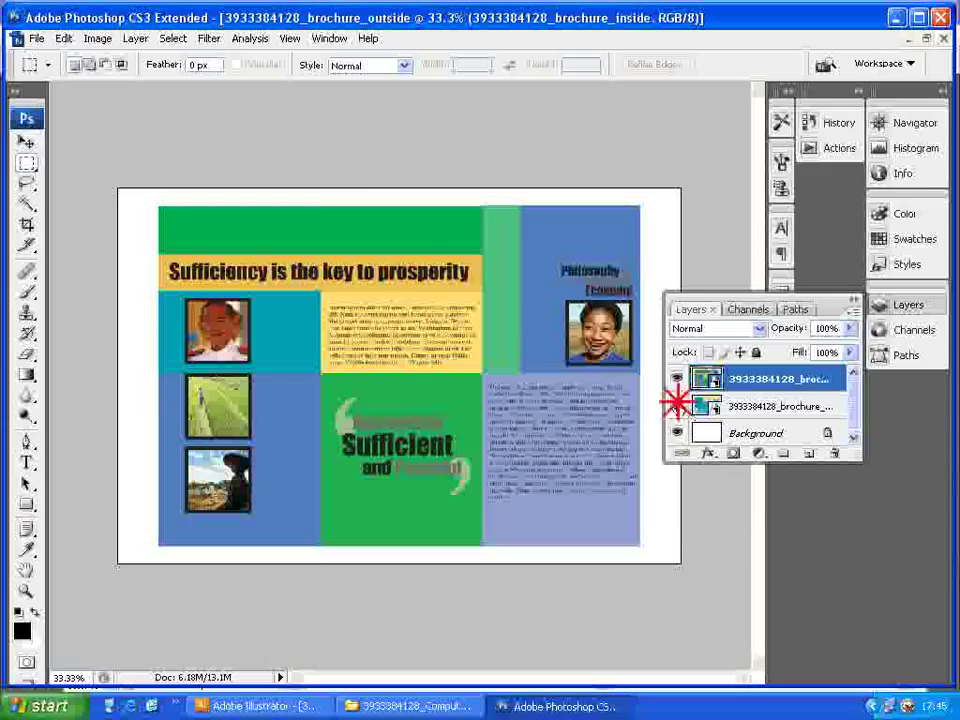
click(677, 406)
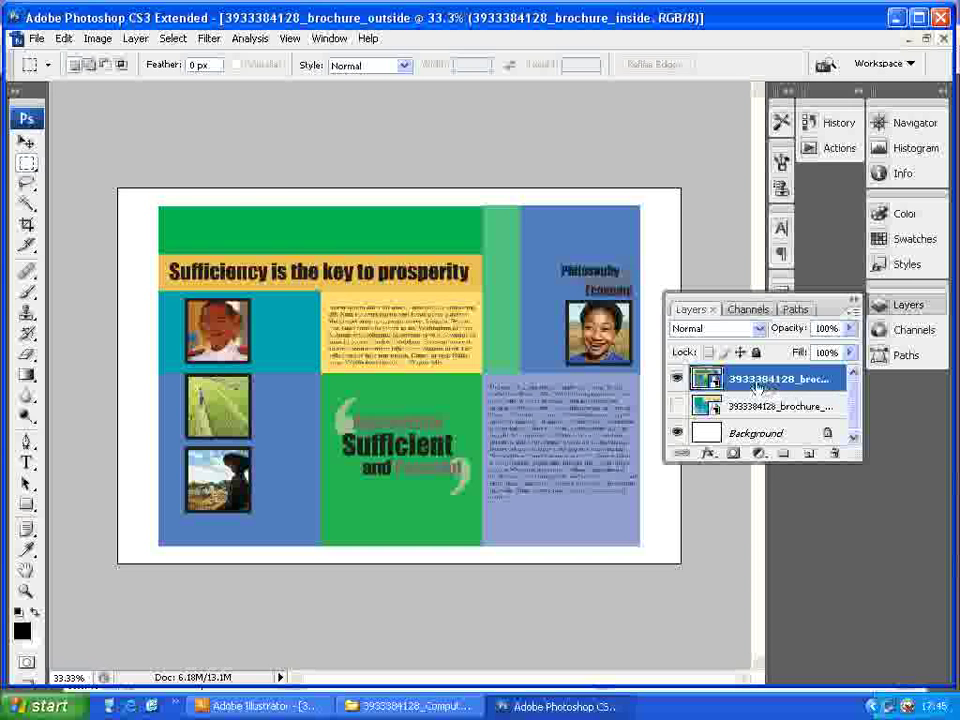
click(36, 38)
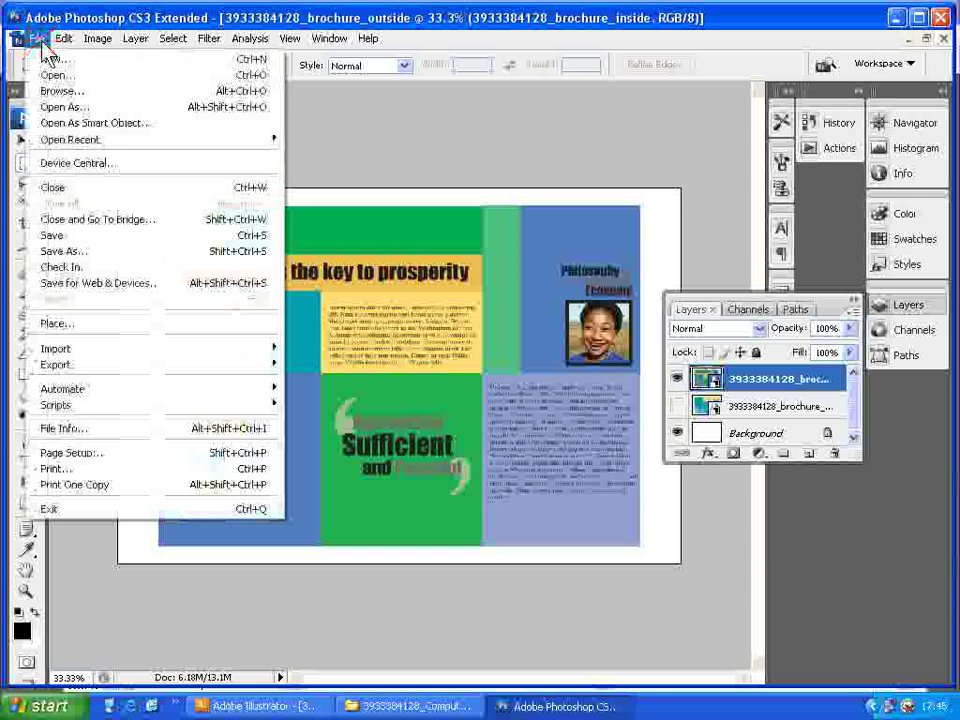
Step: Save a JPEG copy named brochure_inside.jpg at maximum quality, then open brochure_outside.jpg from Explorer
click(92, 251)
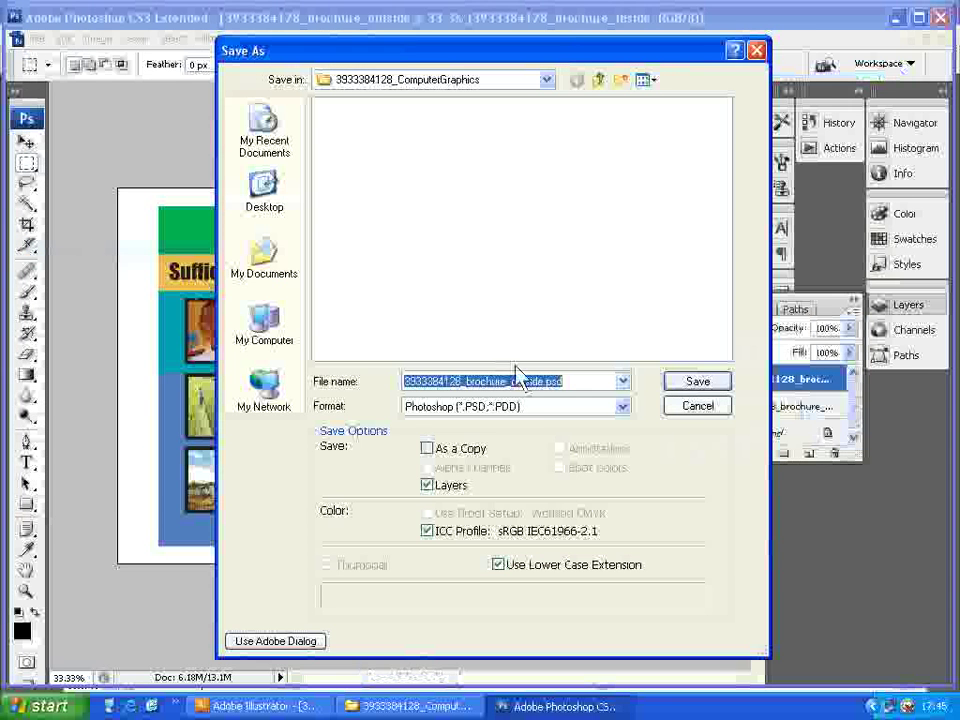
click(621, 407)
click(592, 510)
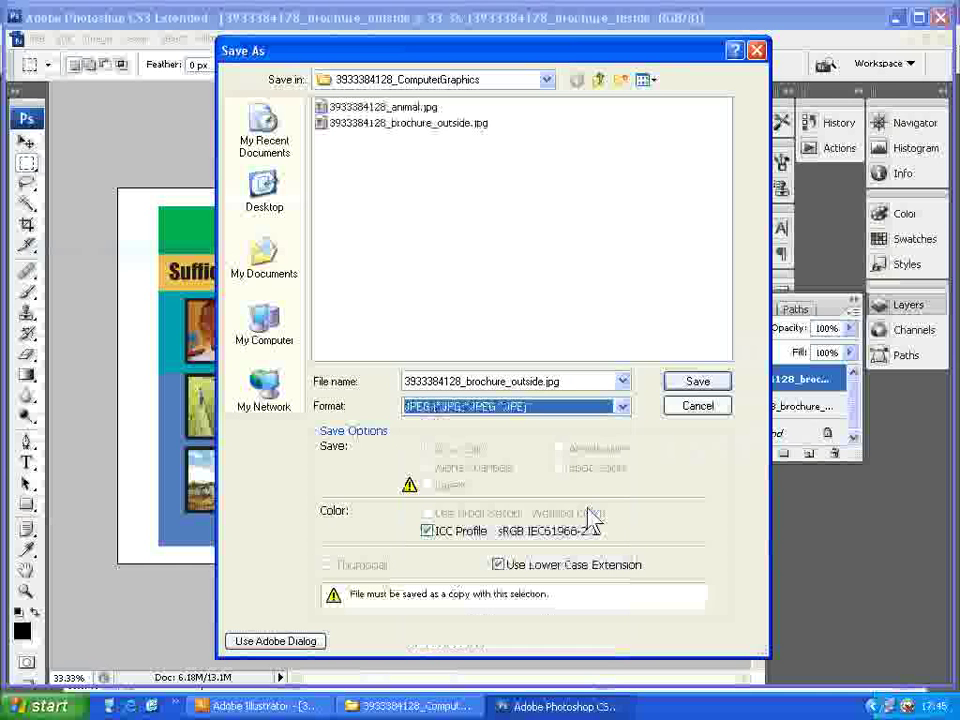
click(519, 383)
drag(508, 381, 540, 381)
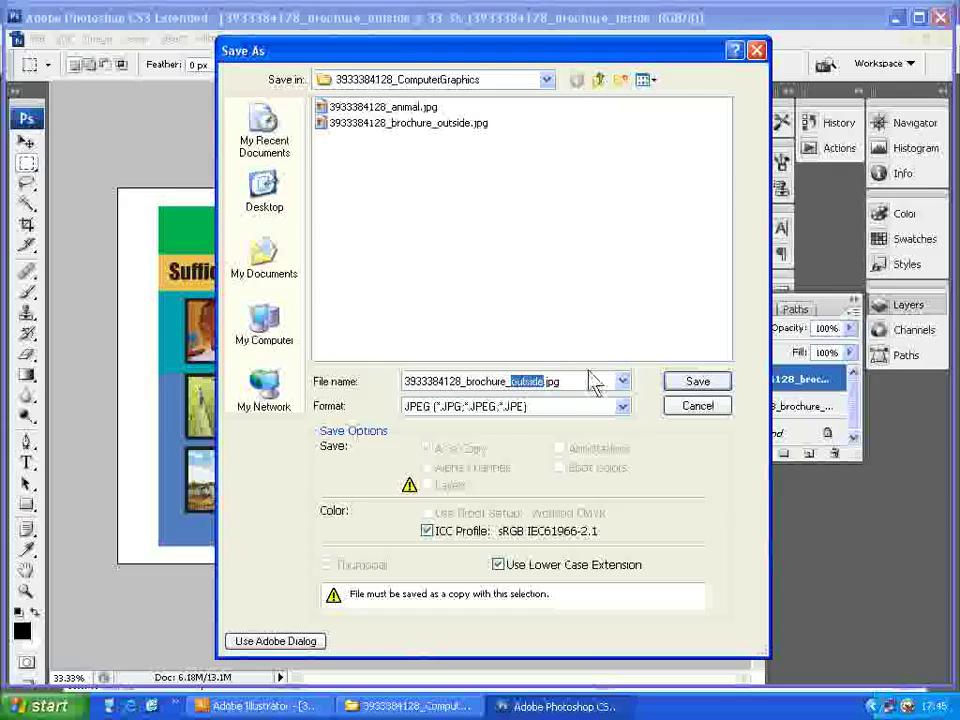
text(in)
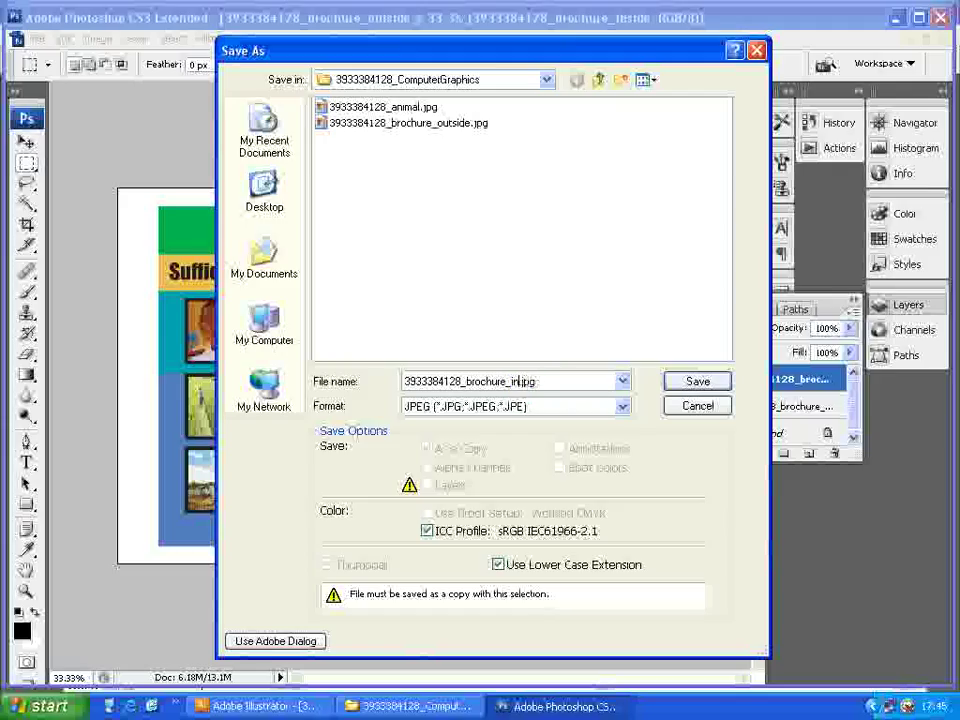
click(695, 380)
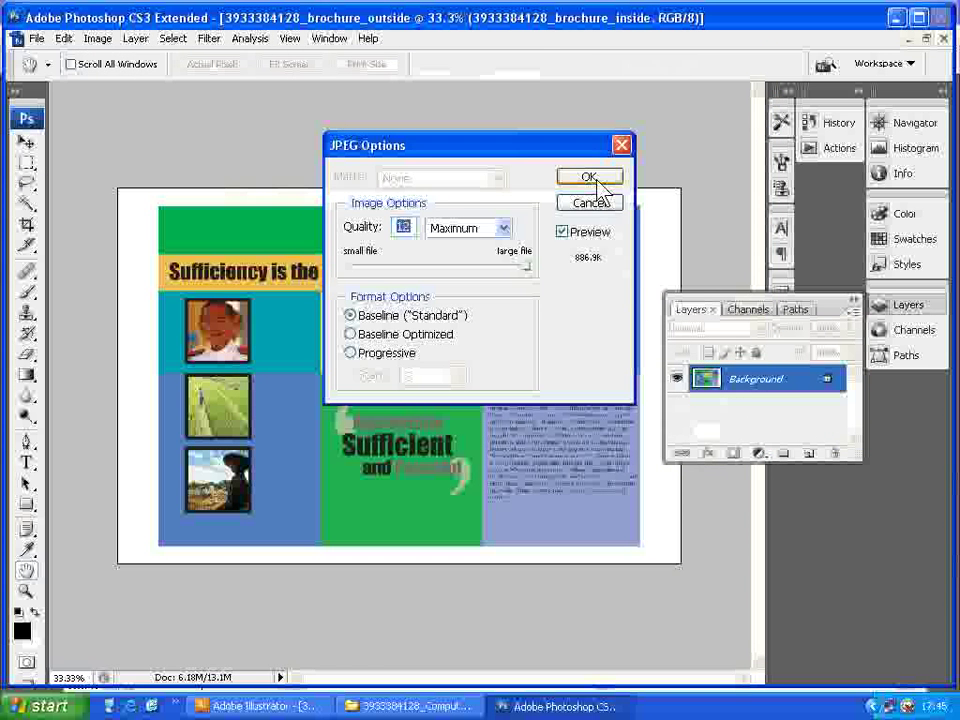
click(596, 180)
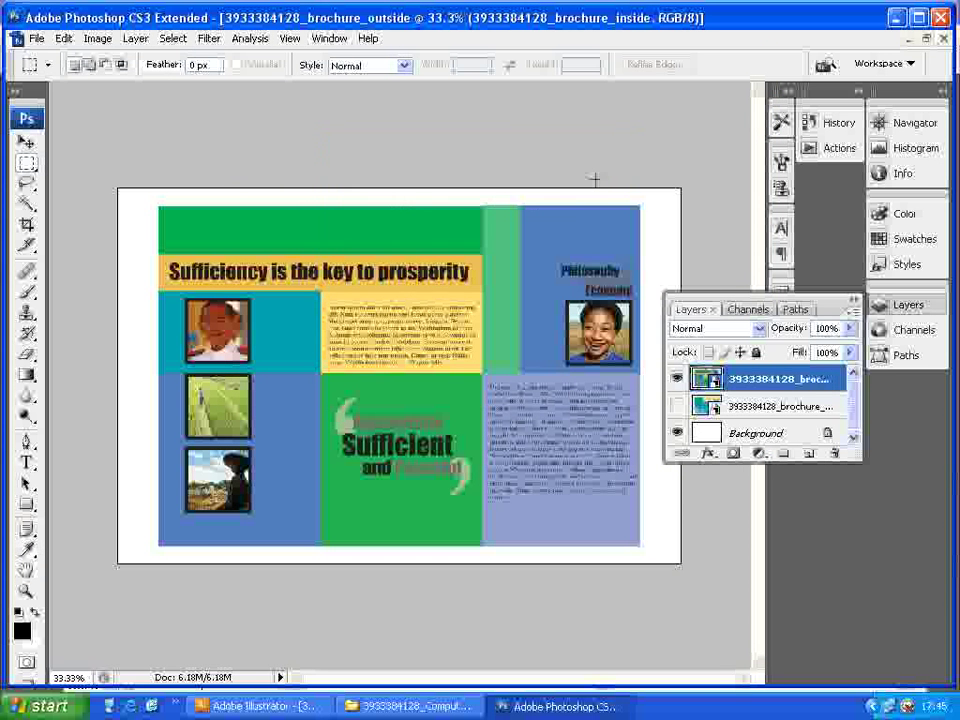
click(410, 706)
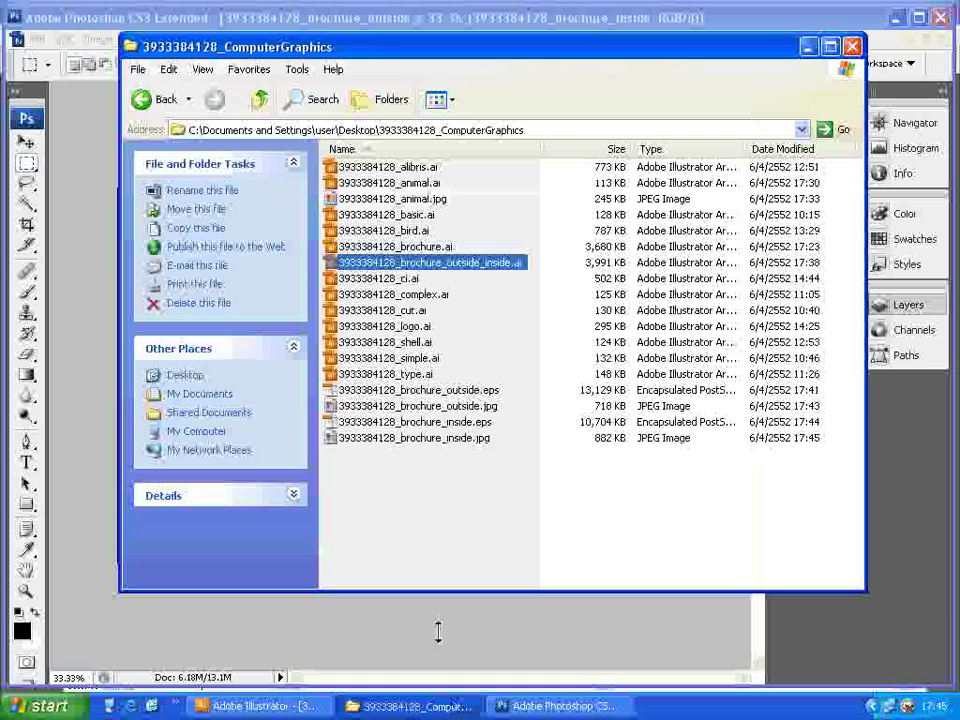
double_click(406, 405)
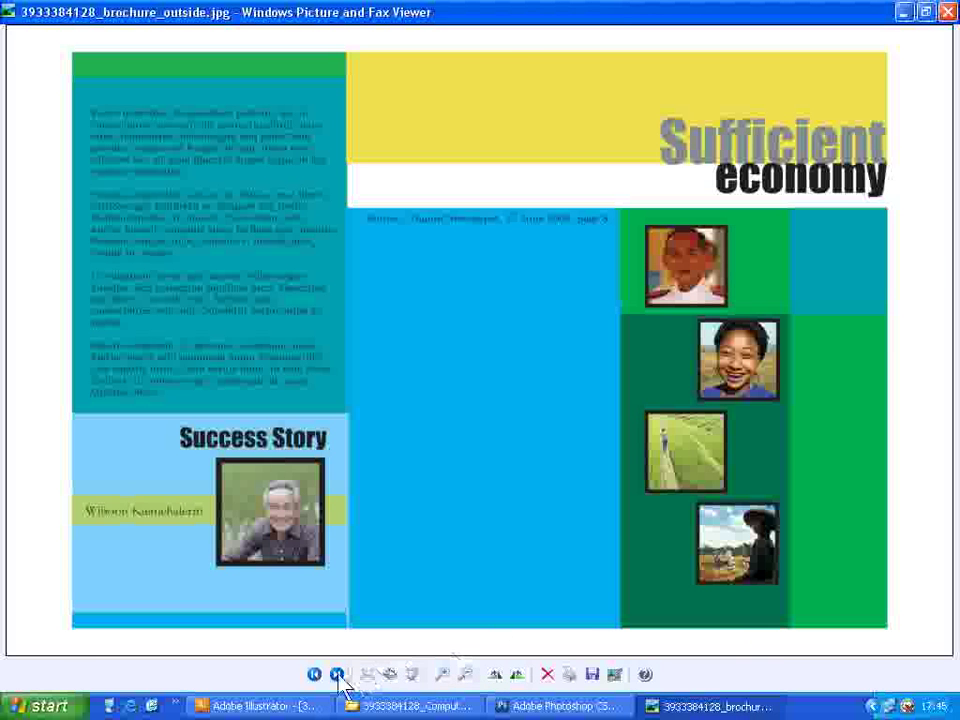
Step: Advance the viewer to the next image, brochure_inside.jpg
click(338, 675)
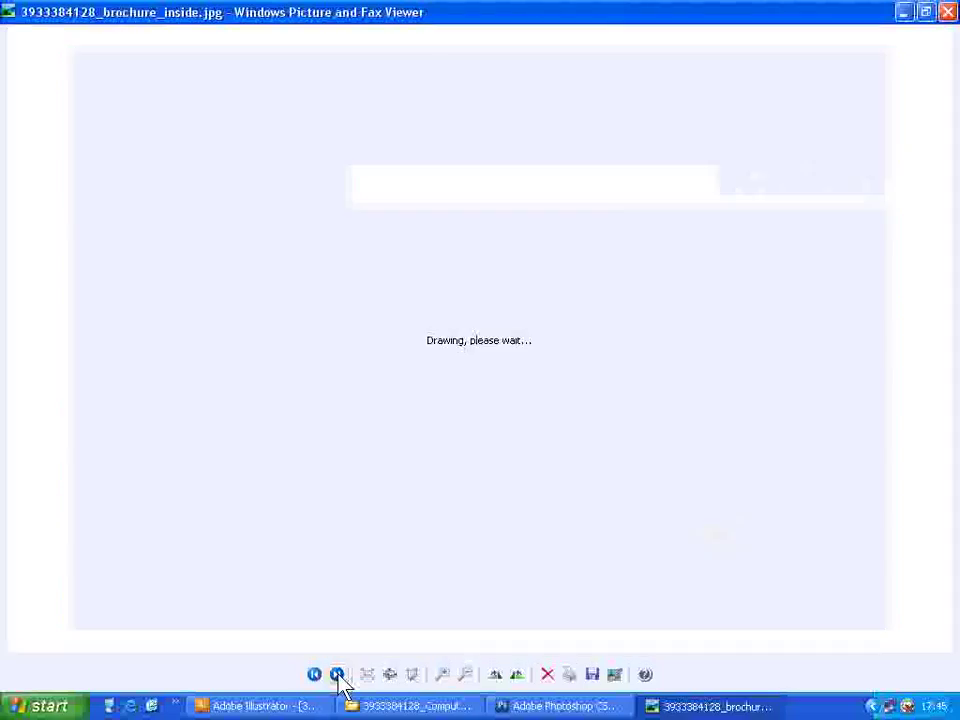